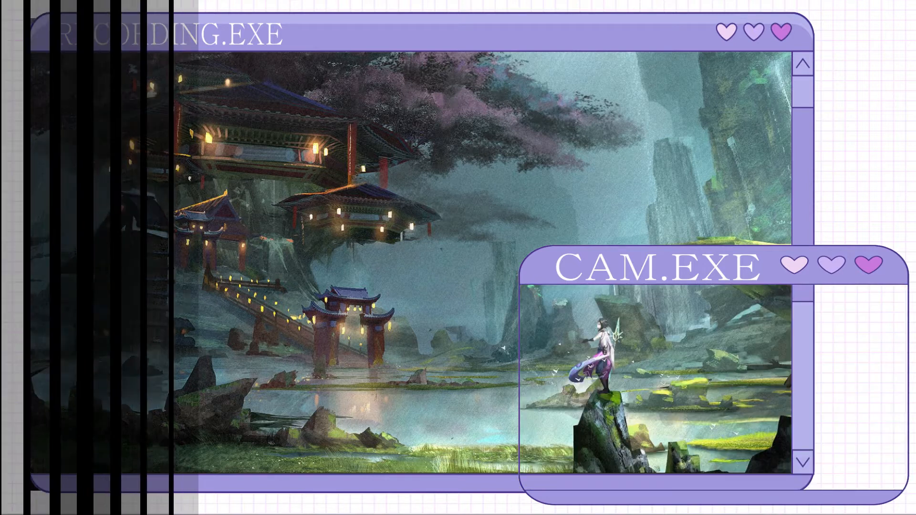
- Search Google for "vmware" and open the VMware ASEAN website
type("Vmare")
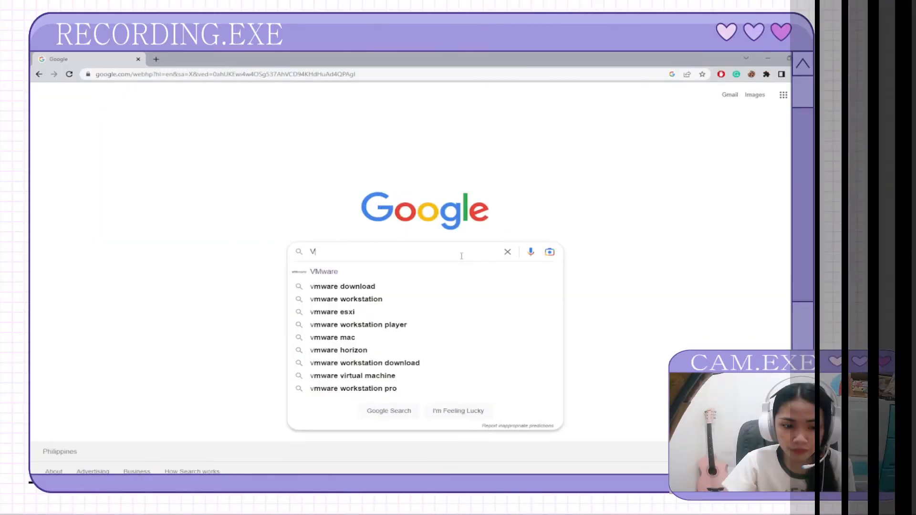
key("Down")
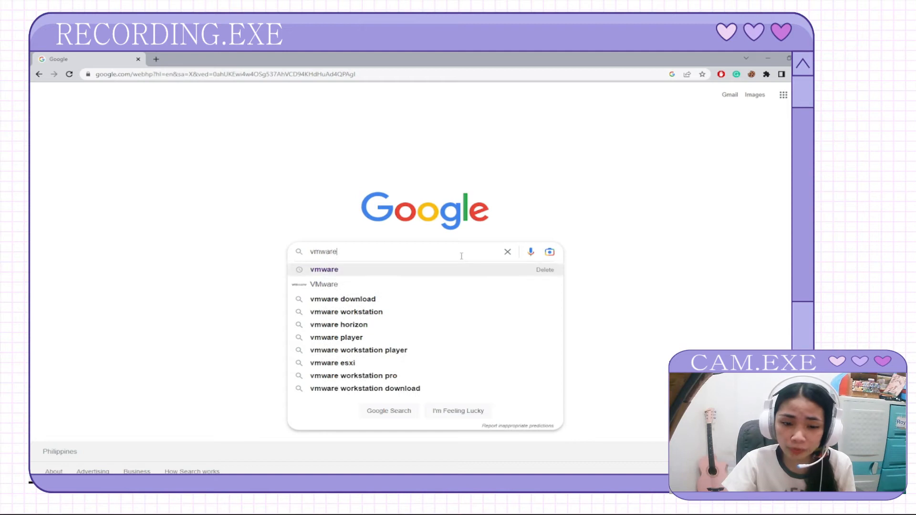
key("Return")
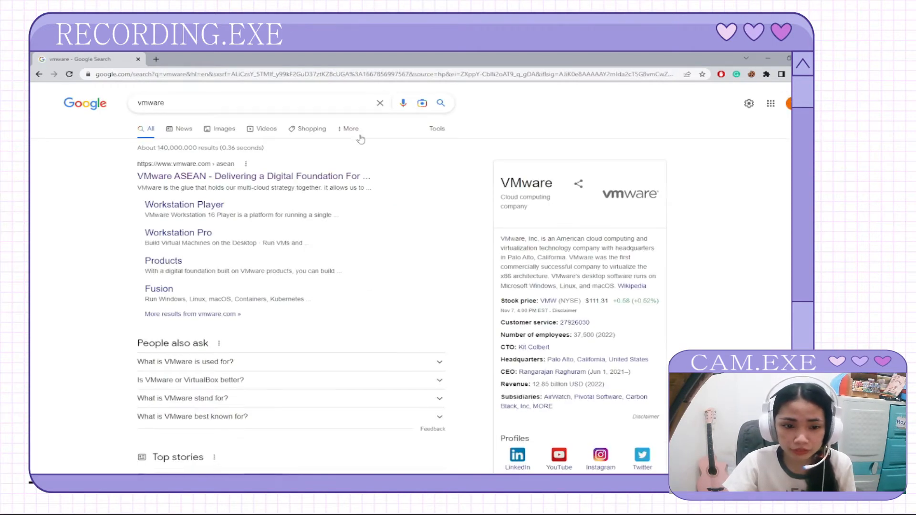
left_click(332, 178)
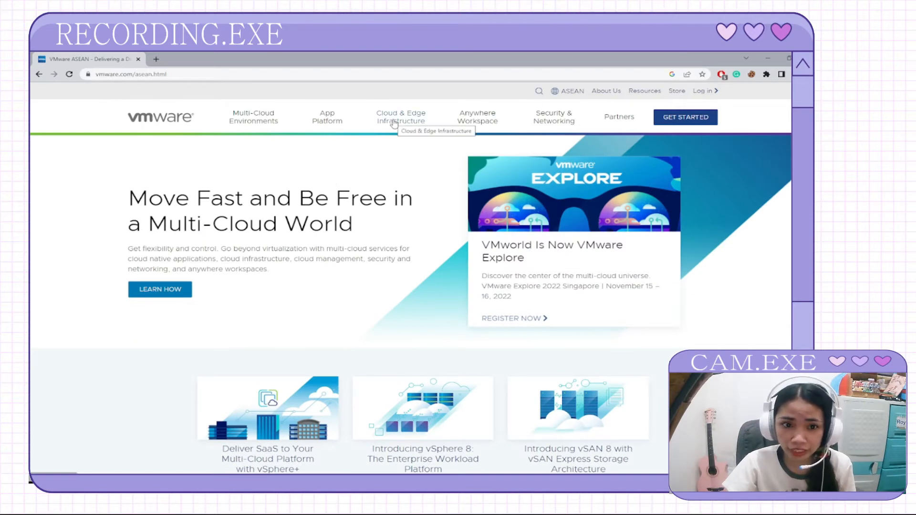
- Find Workstation Player among the Anywhere Workspace desktop hypervisors and go to its free download page
left_click(481, 124)
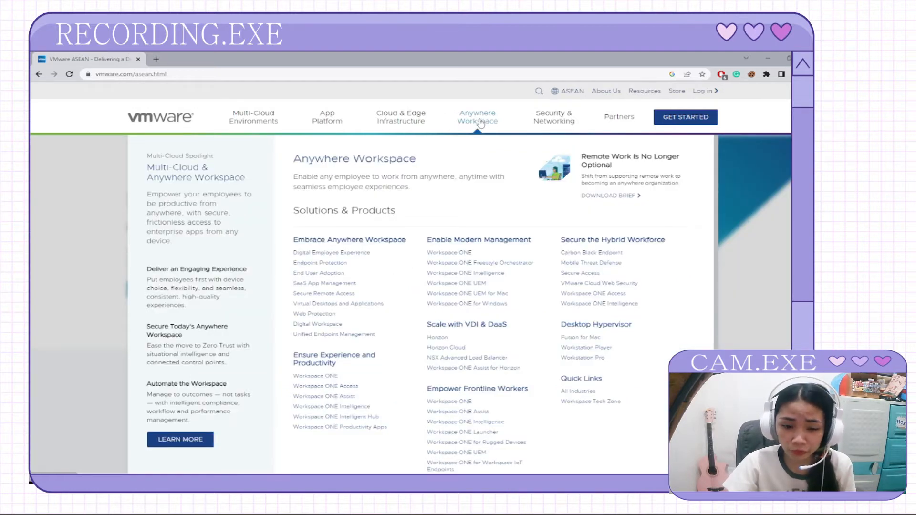
left_click(579, 350)
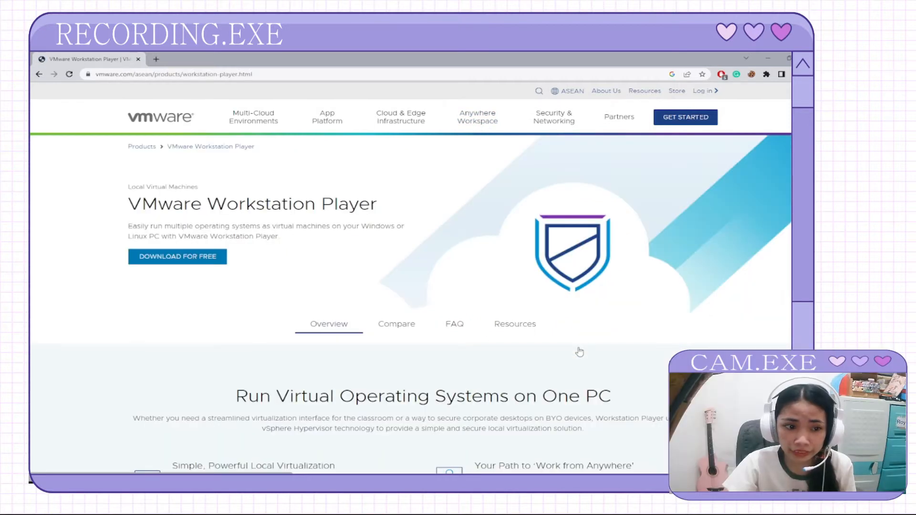
left_click(157, 258)
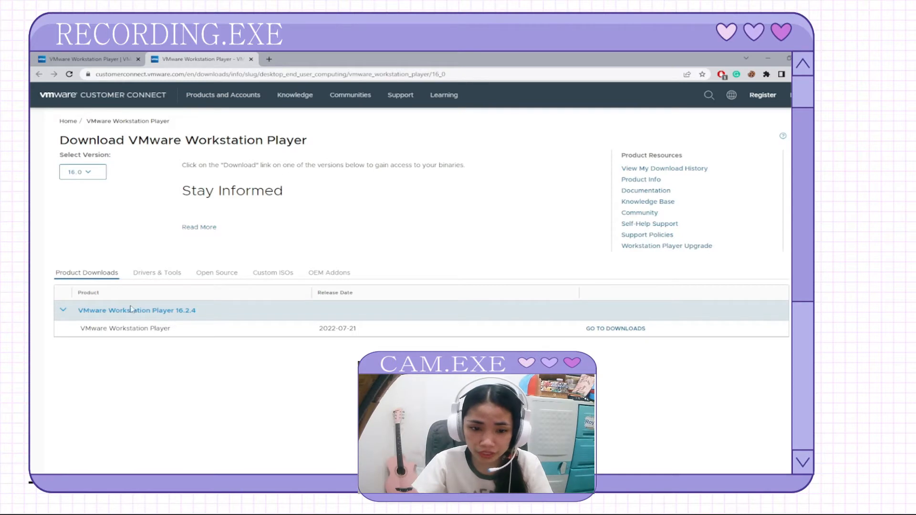
- Download the VMware Workstation 16.2.4 Player installer for Windows 64-bit operating systems
left_click(605, 330)
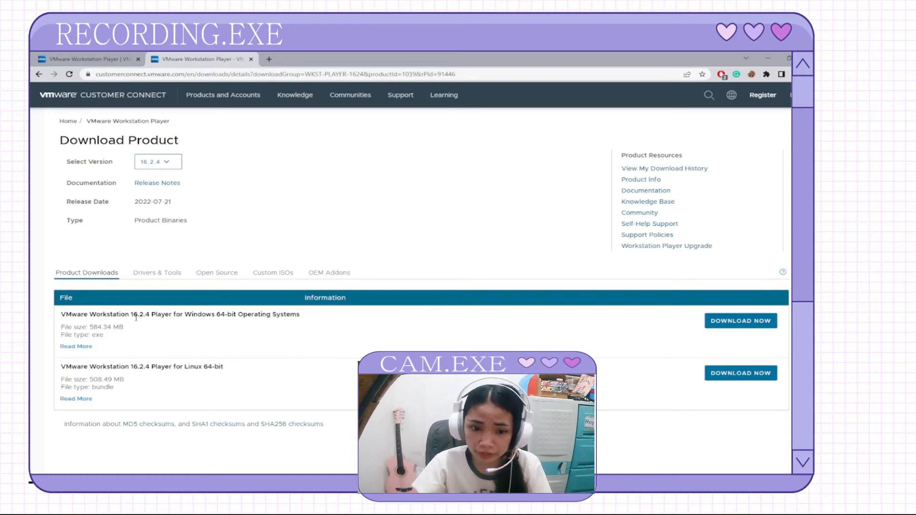
left_click_drag(183, 315, 306, 315)
left_click_drag(134, 367, 240, 371)
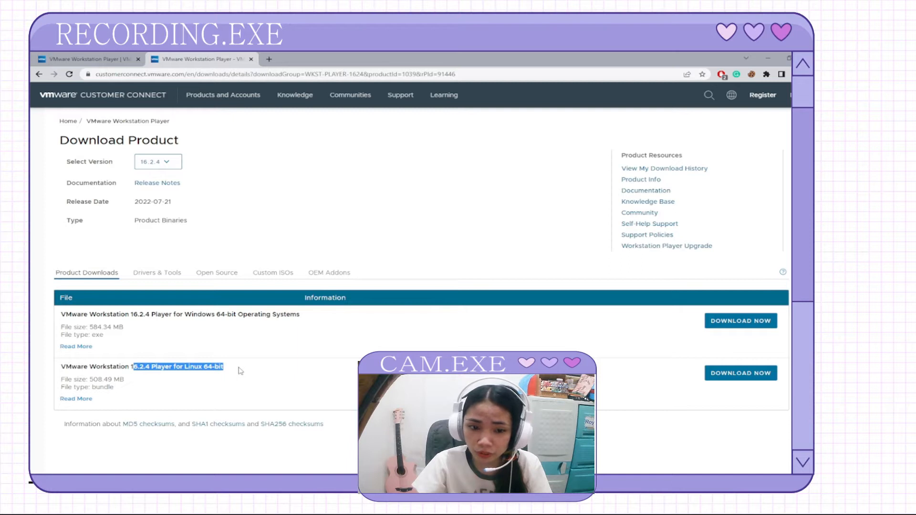
left_click_drag(276, 315, 123, 328)
left_click(741, 321)
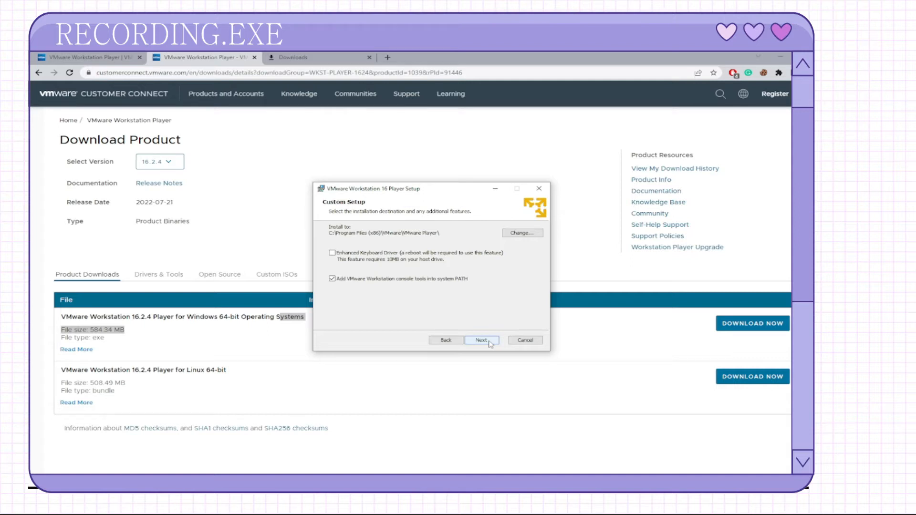
- Install VMware Workstation 16 Player in the default location with console tools added to the system PATH, and finish the setup wizard
left_click(489, 342)
left_click(489, 342)
left_click(489, 341)
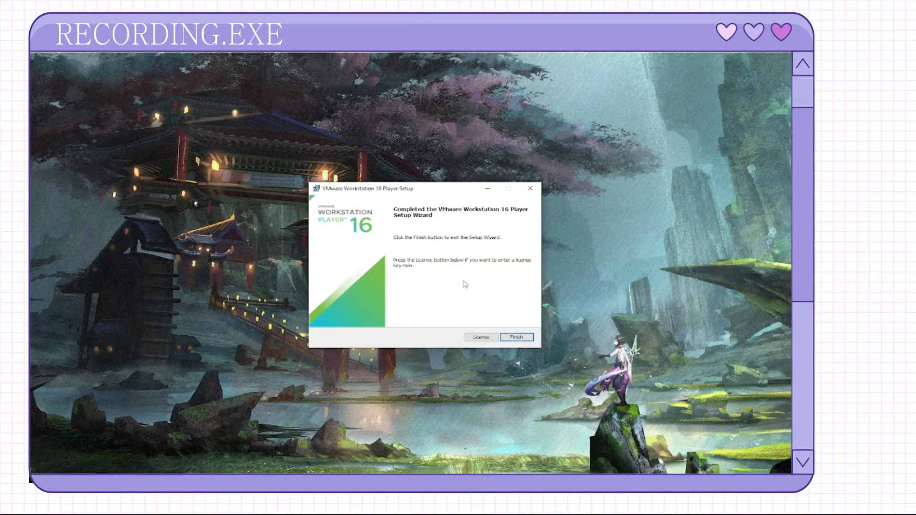
left_click(514, 339)
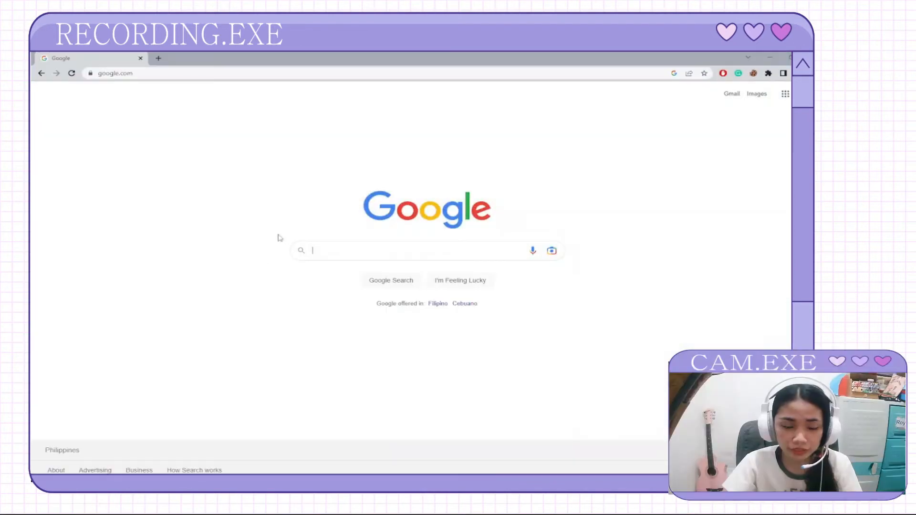
- In the web browser, search Google for "kali linux" and open the official kali.org site
left_click(366, 255)
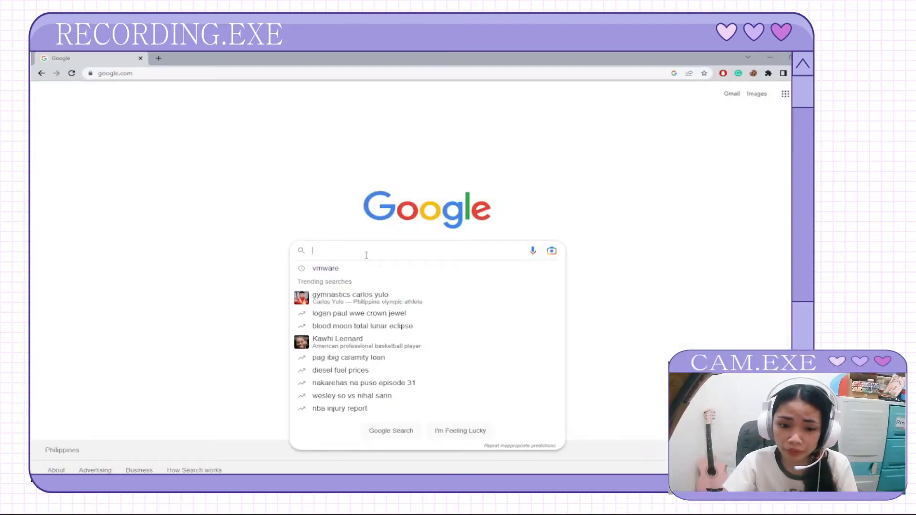
type("kali linux")
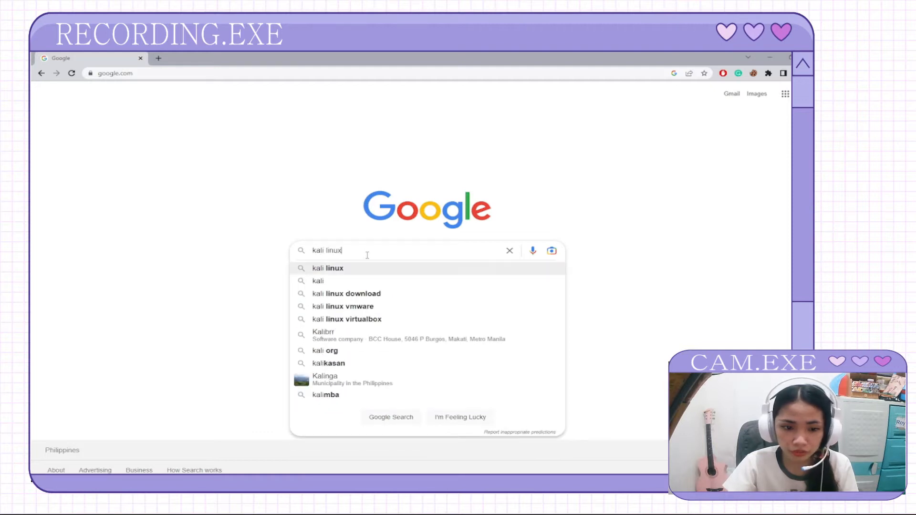
key("Return")
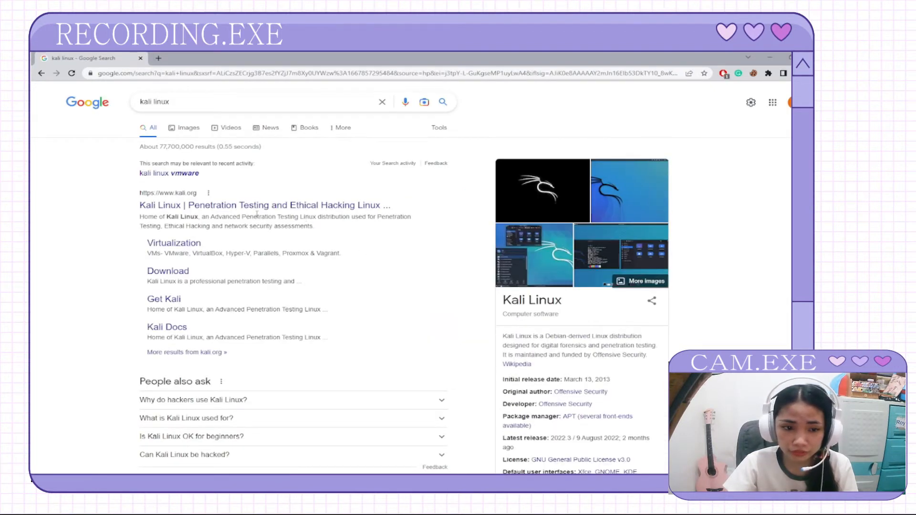
left_click(240, 206)
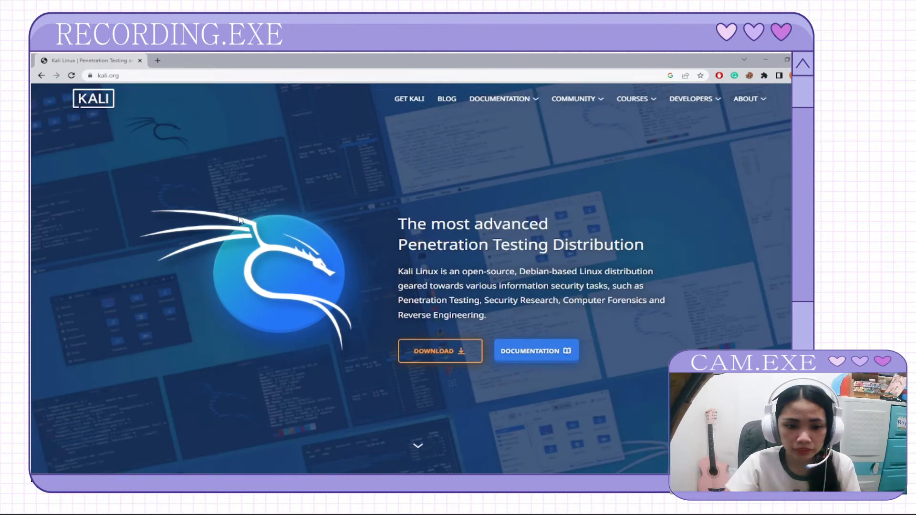
- Go to the Kali download page and get the recommended 64-bit VMware image from the Virtual Machines section
left_click(447, 358)
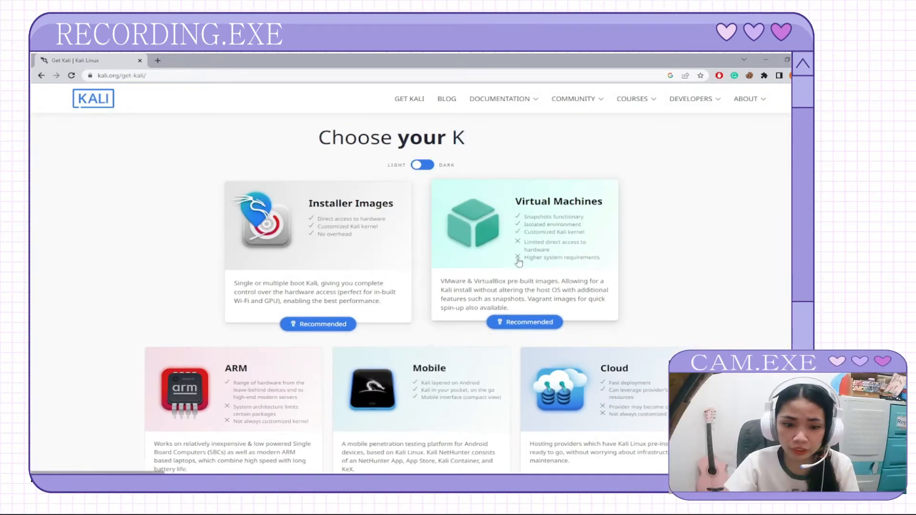
left_click(512, 327)
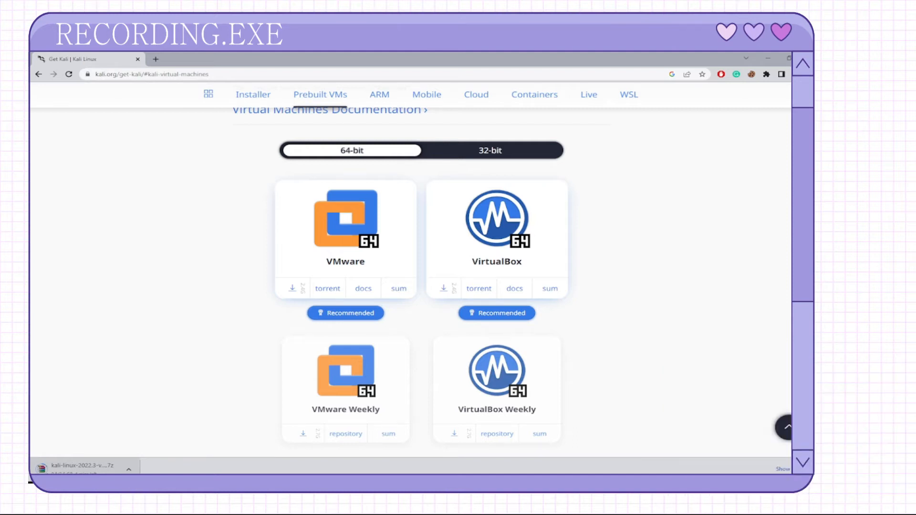
- Open the downloaded Kali Linux 2022.3 VMware archive in WinRAR and extract it to the desktop
left_click(129, 469)
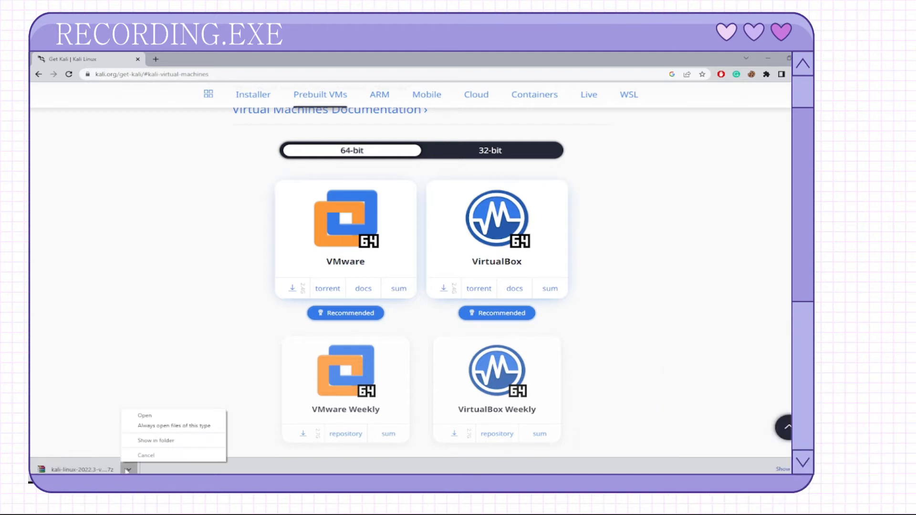
left_click(167, 416)
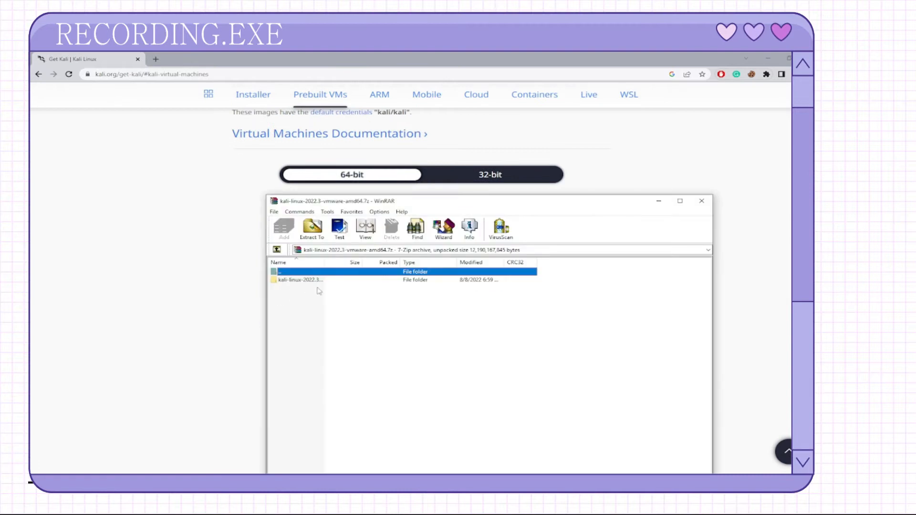
left_click(312, 228)
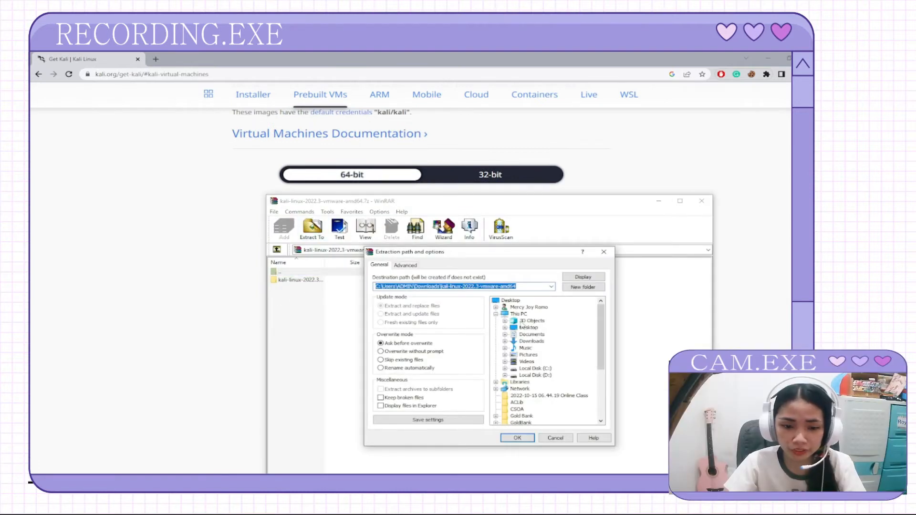
left_click(528, 328)
left_click(517, 438)
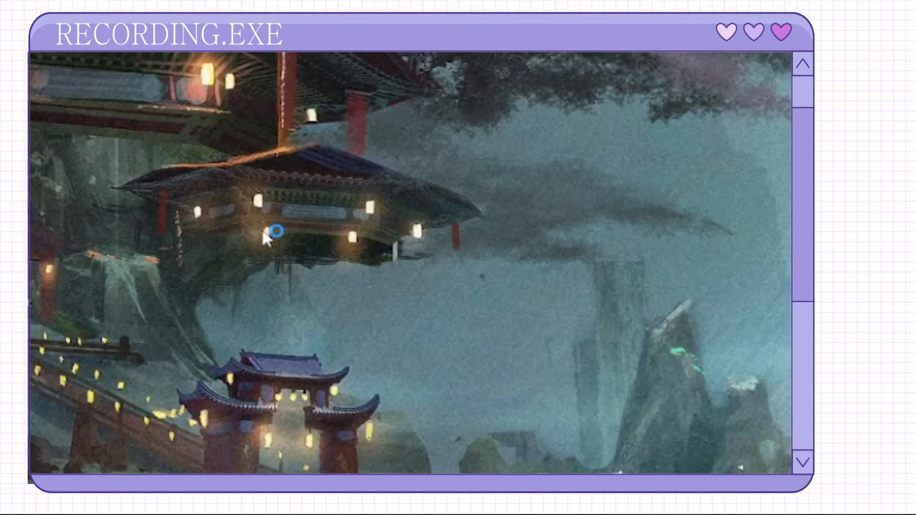
- In VMware Workstation 16 Player, open the kali-linux-2022.3-vmware-amd64 virtual machine from its extracted desktop folder and start it
left_click(464, 391)
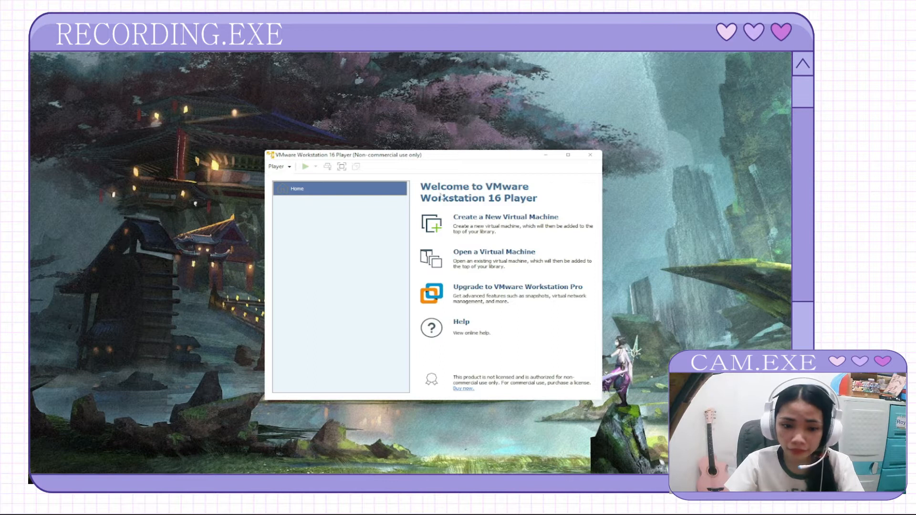
left_click(499, 253)
scroll(298, 255, "up", 5)
left_click(302, 237)
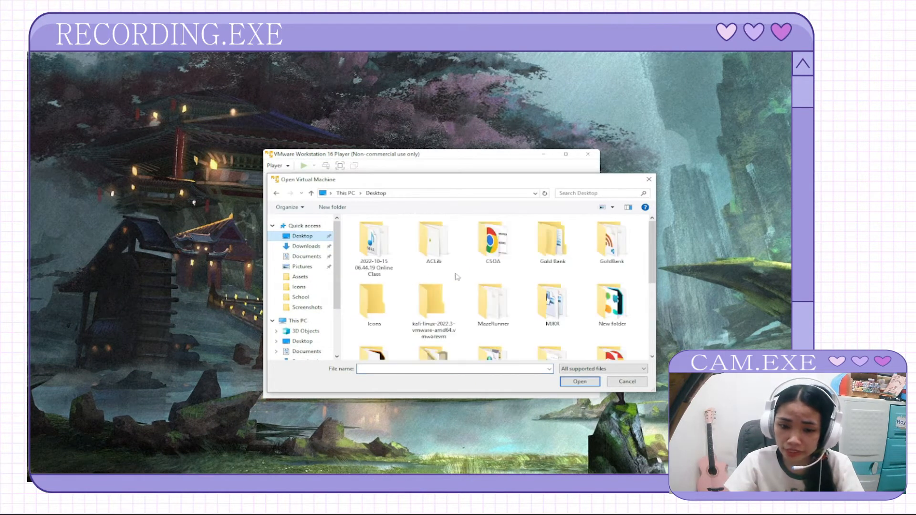
double_click(443, 306)
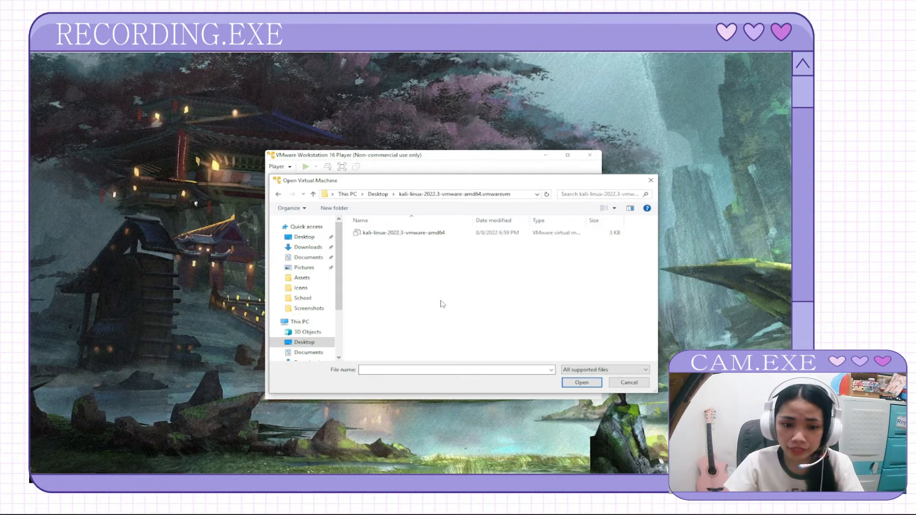
left_click(453, 234)
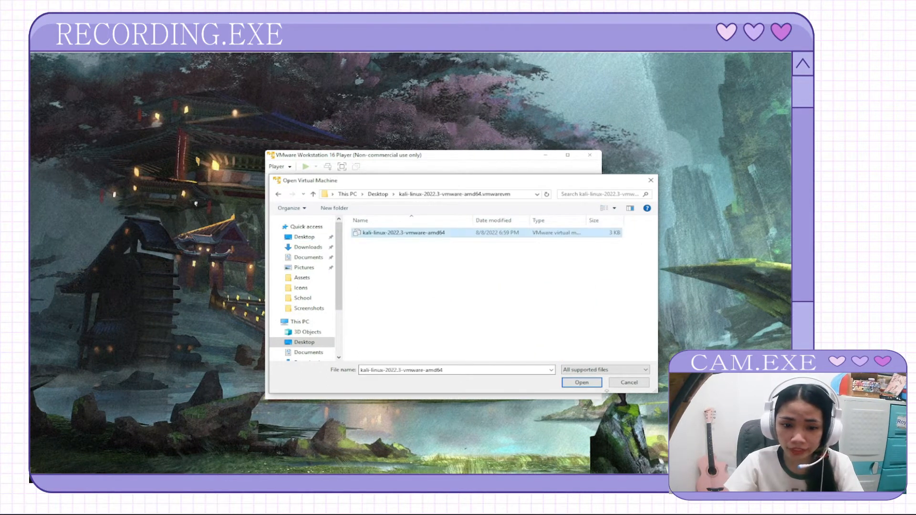
left_click(583, 385)
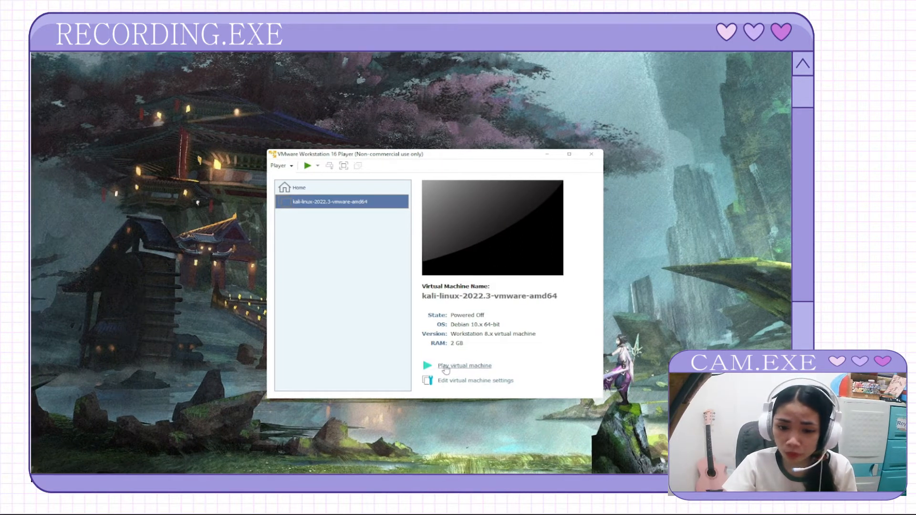
left_click(465, 367)
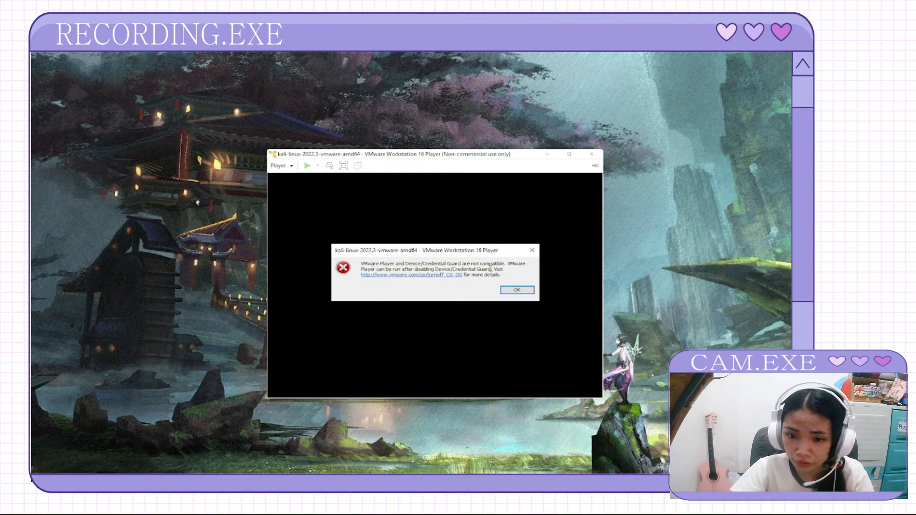
- Open the Local Group Policy Editor by running gpedit.msc and maximize its window
key("super+r")
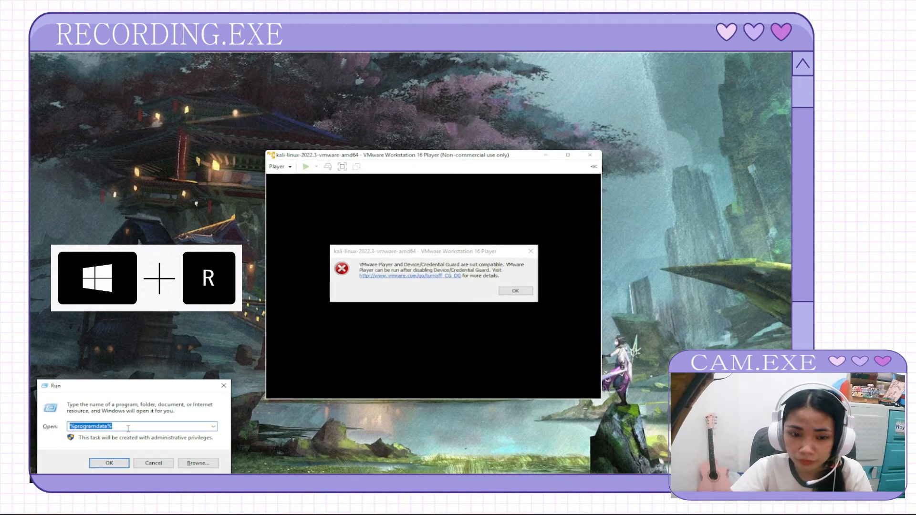
type("g")
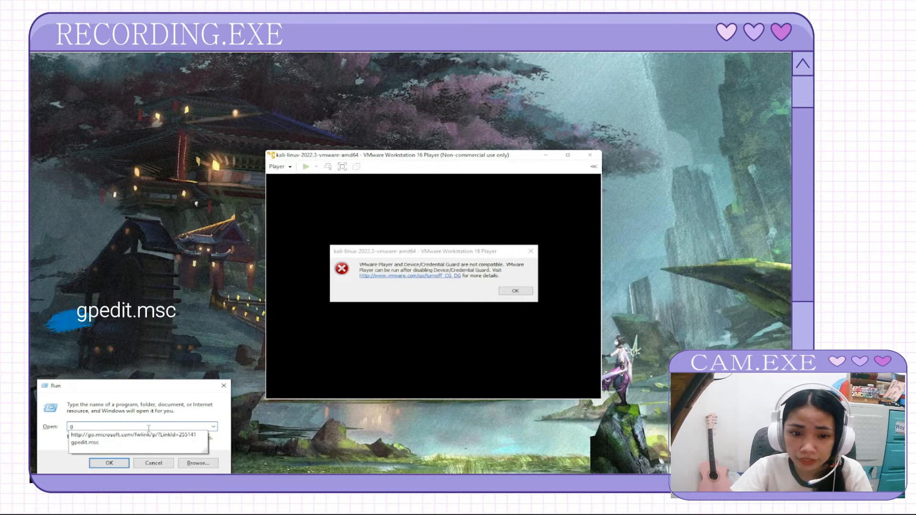
type("pe")
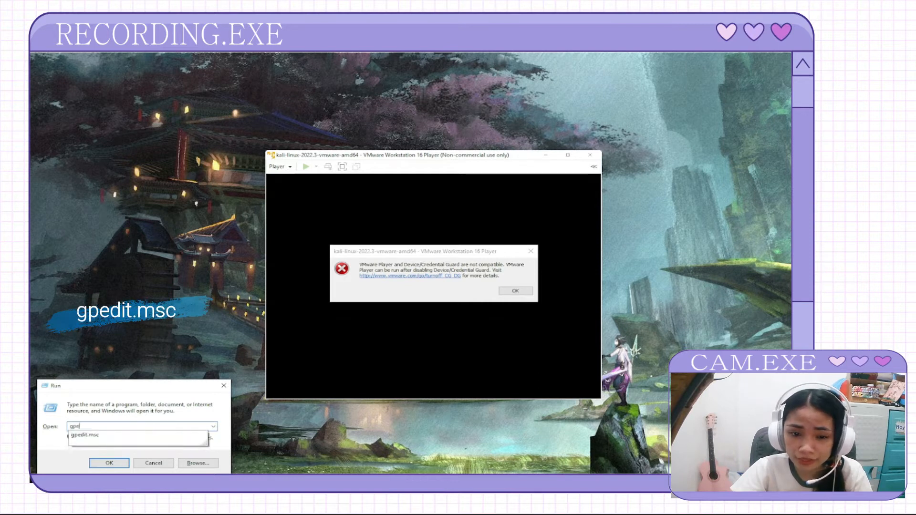
type("d")
left_click(95, 435)
left_click(119, 463)
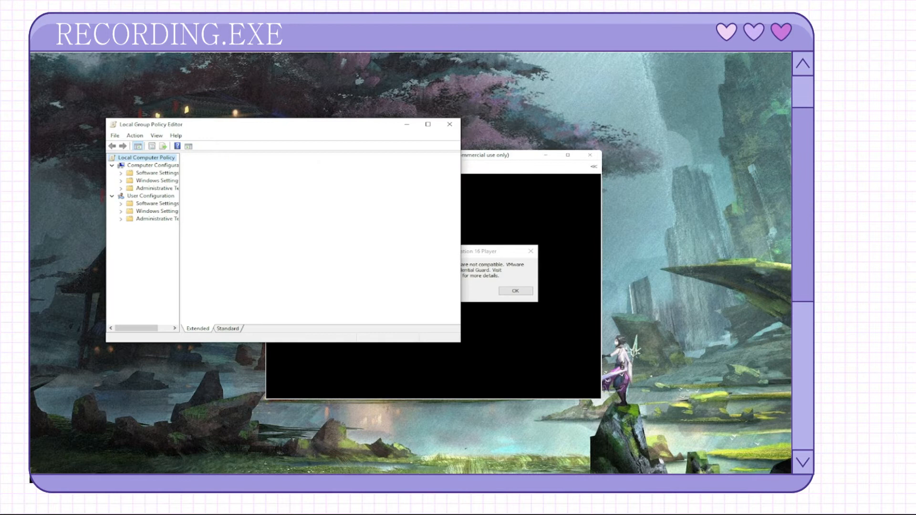
mouse_move(226, 480)
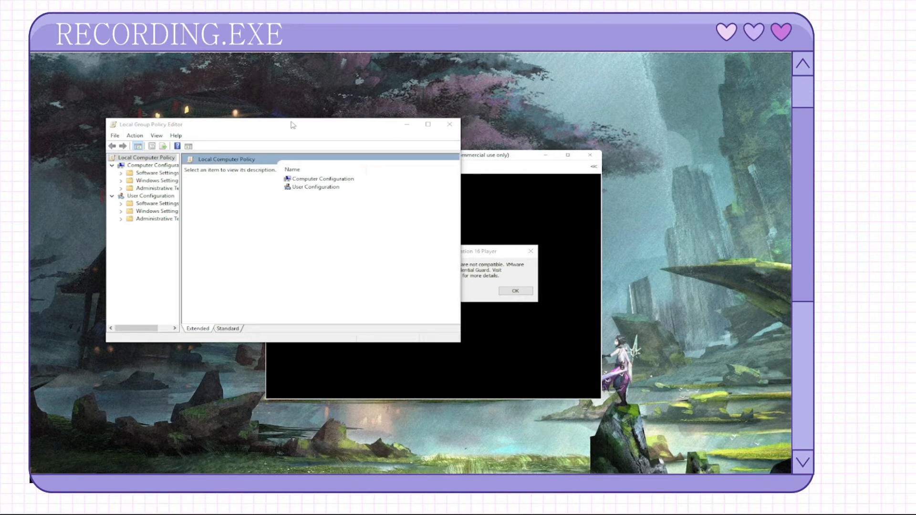
left_click_drag(293, 125, 439, 174)
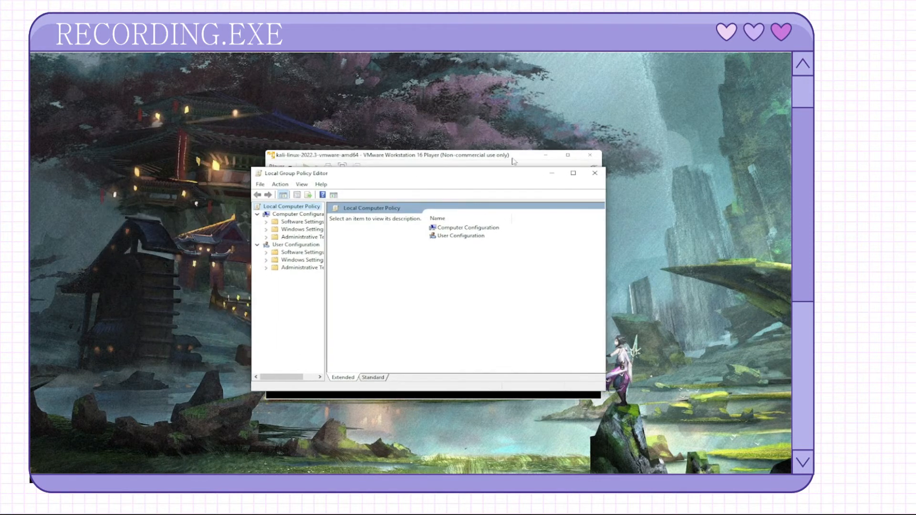
left_click(574, 173)
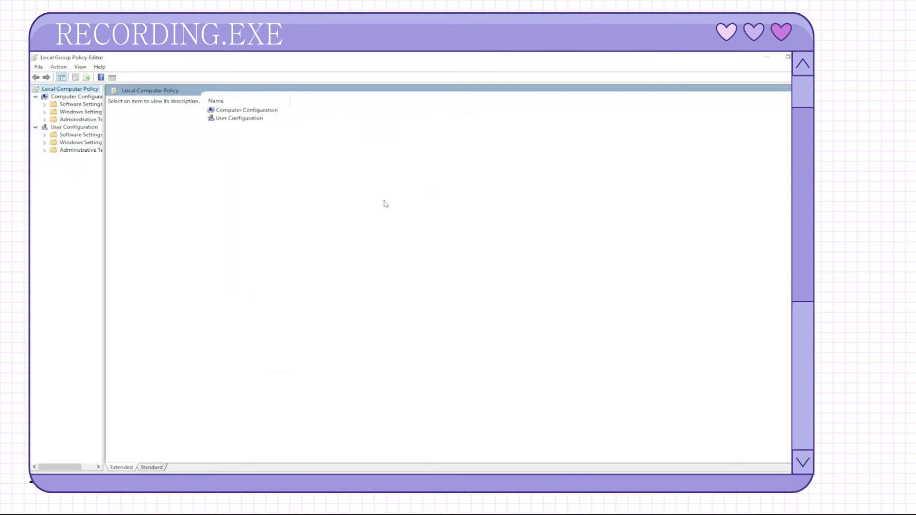
- Go to the Device Guard policies in Computer Configuration > Administrative Templates > System, widening the tree for readability
left_click_drag(103, 227, 176, 236)
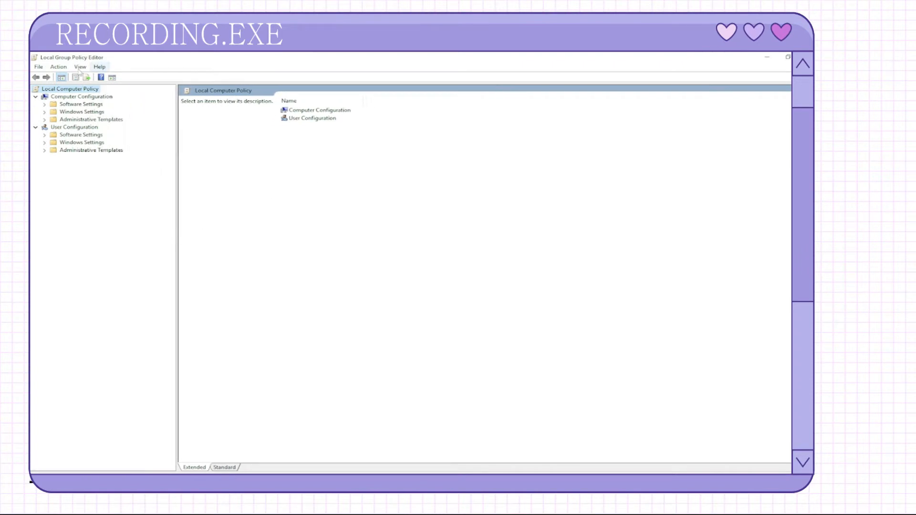
left_click(81, 97)
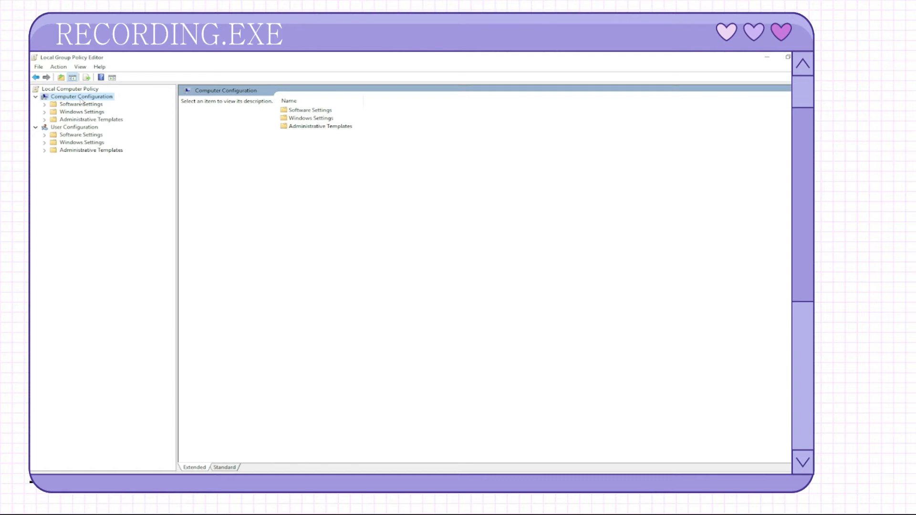
double_click(321, 127)
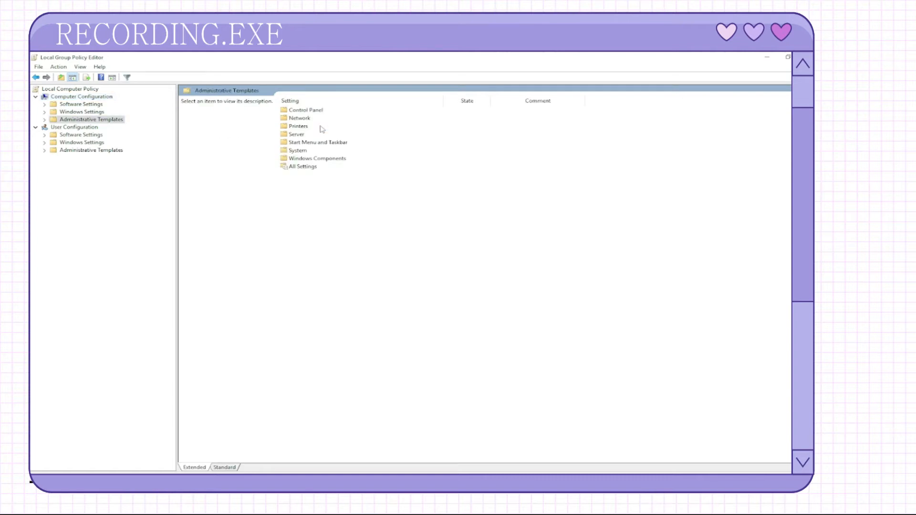
left_click(296, 151)
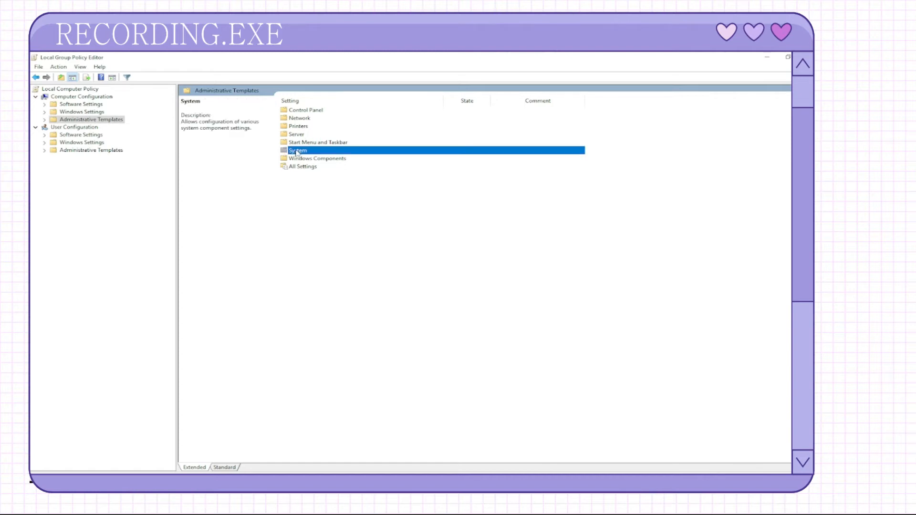
double_click(305, 152)
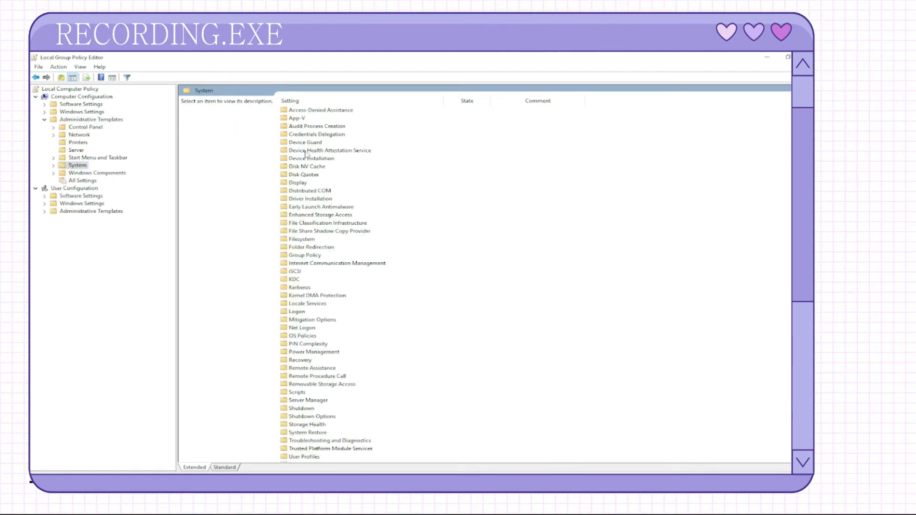
double_click(311, 143)
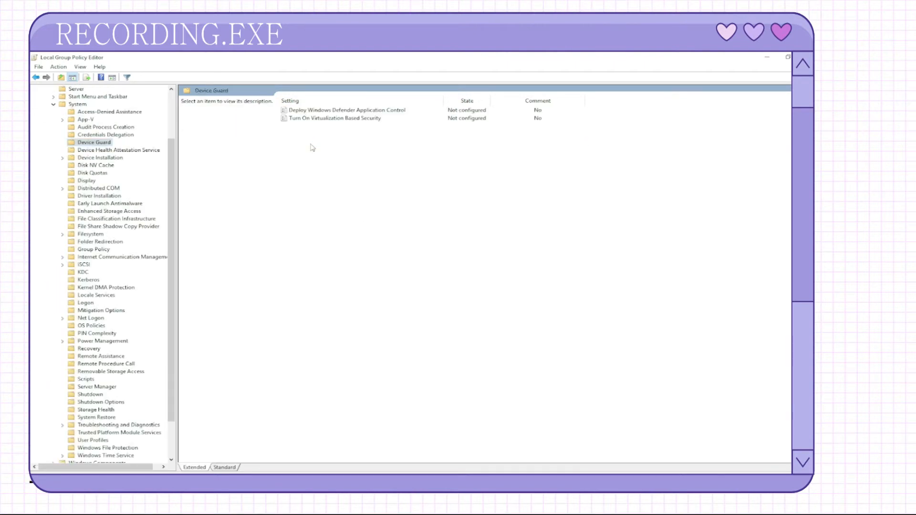
- Set the Turn On Virtualization Based Security policy to Disabled and apply it
left_click(343, 120)
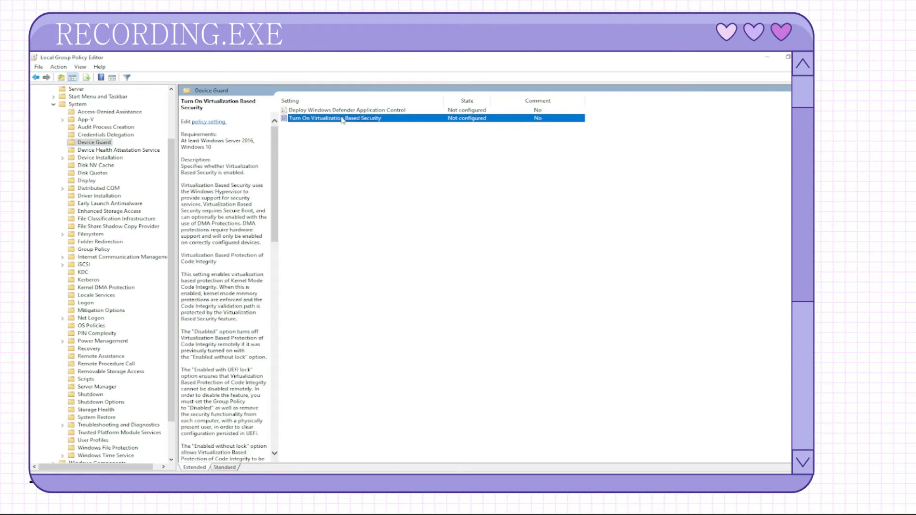
double_click(342, 119)
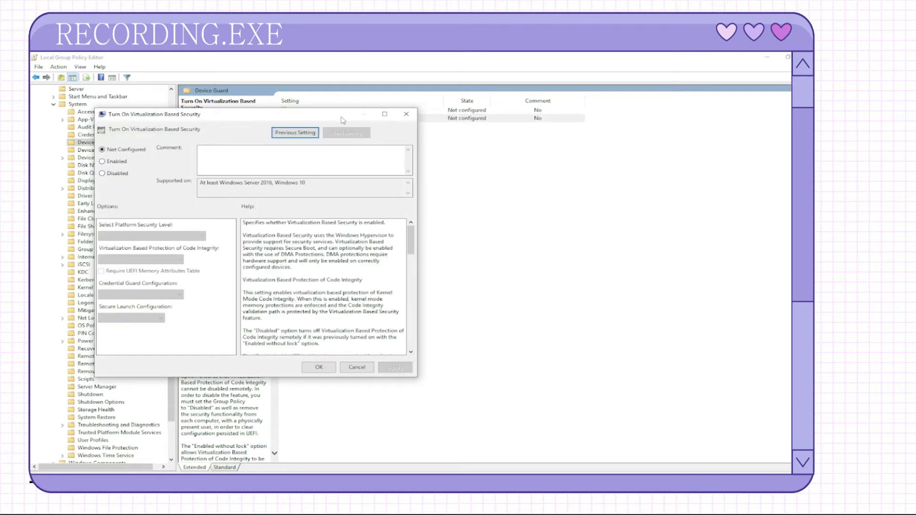
left_click(116, 175)
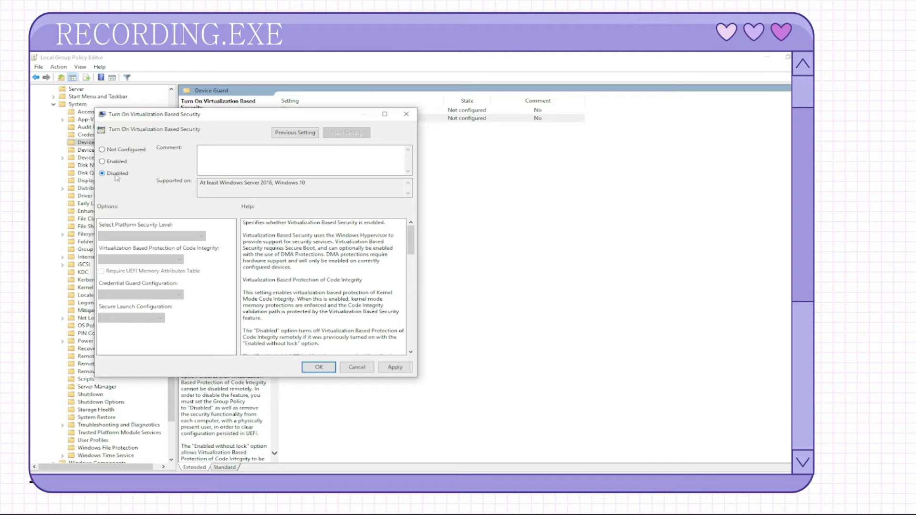
left_click(400, 372)
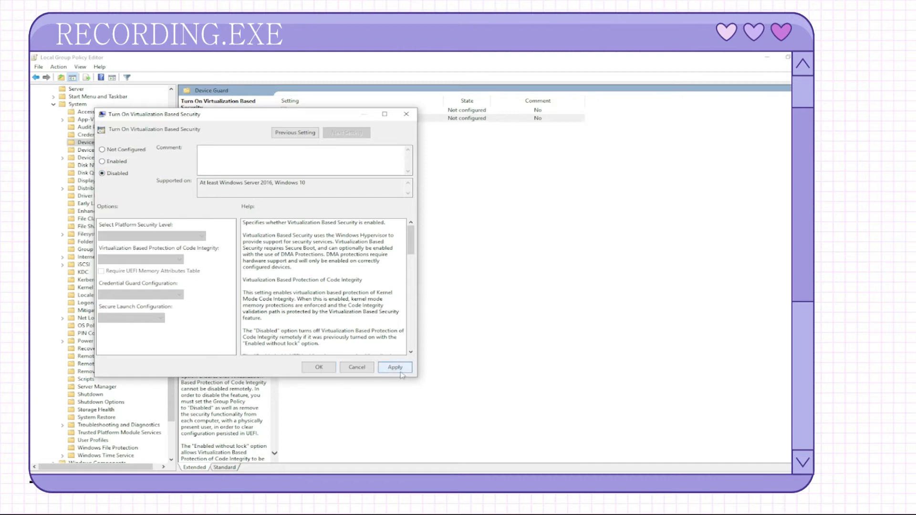
left_click(318, 368)
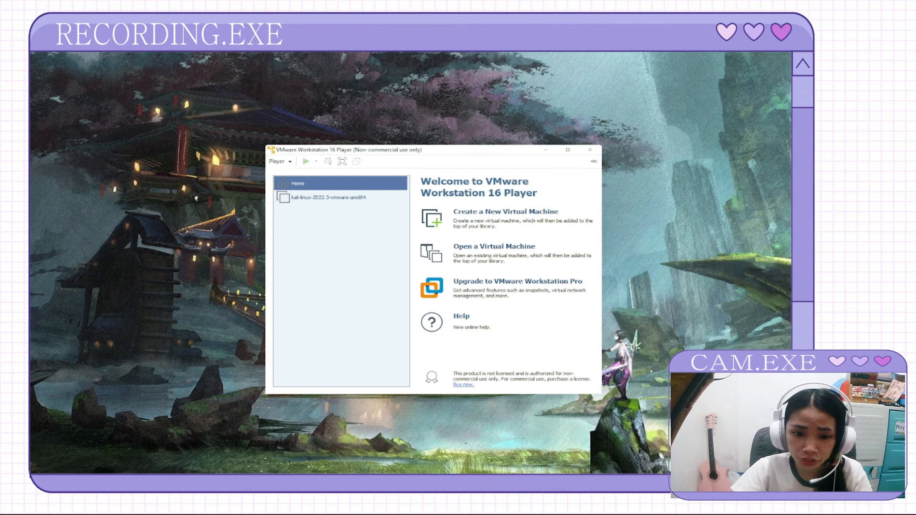
- Open an administrator Command Prompt, force a policy refresh with gpupdate /force, and close it once the update finishes
key("super")
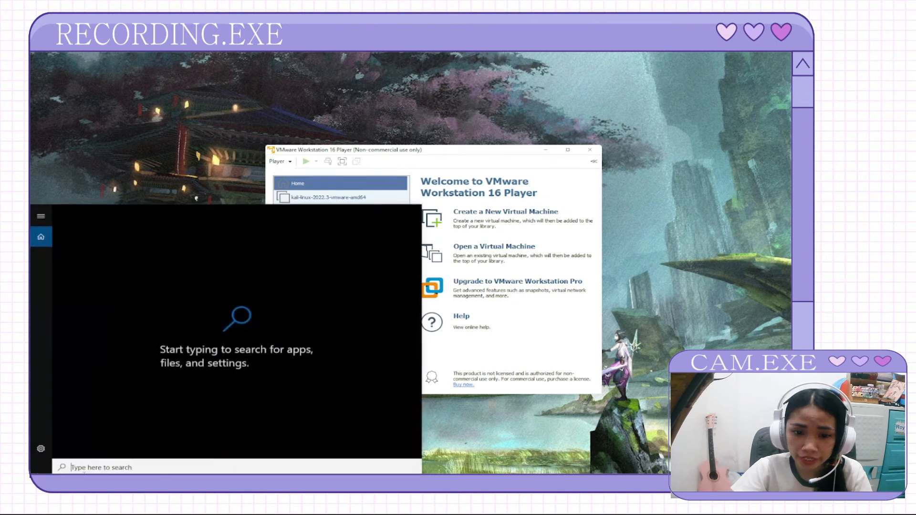
type("cmd")
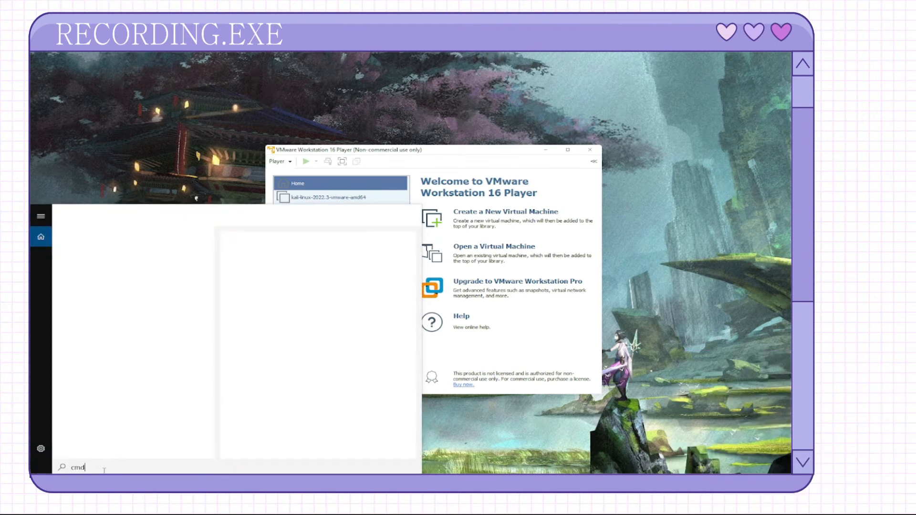
key("Return")
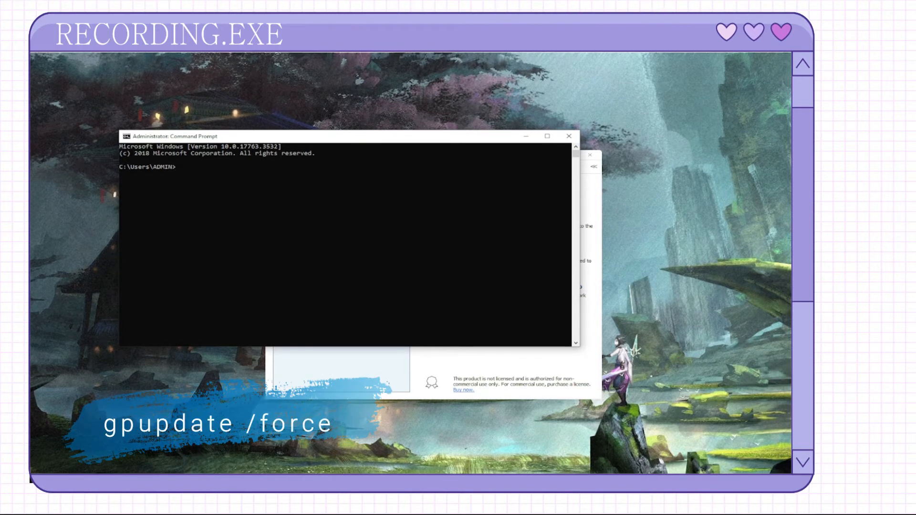
type("gpupdate /force")
key("Return")
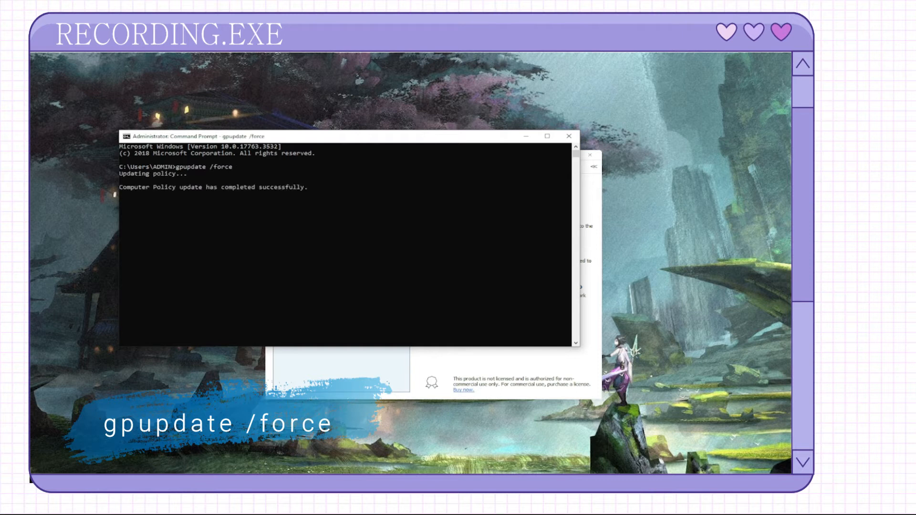
left_click_drag(295, 194, 124, 194)
left_click(211, 215)
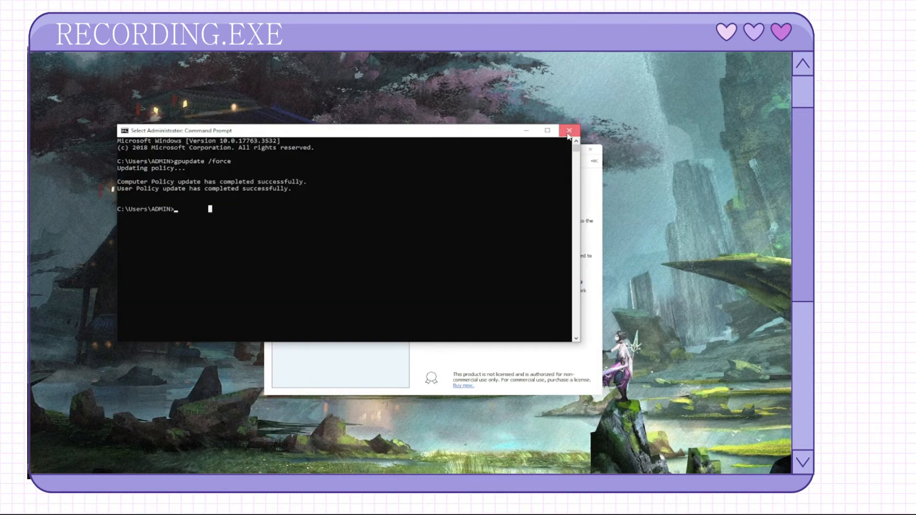
left_click(568, 137)
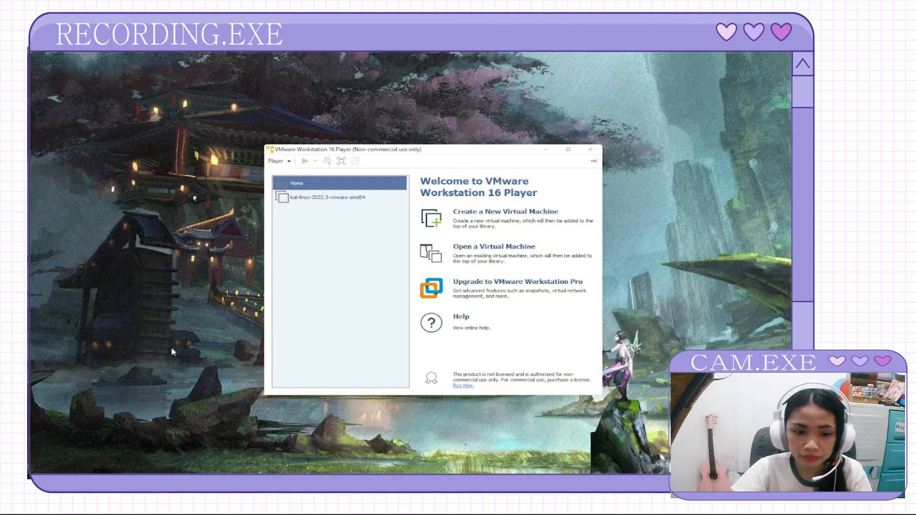
- Find Registry Editor through Windows search and run it as administrator
left_click(101, 470)
type("reg")
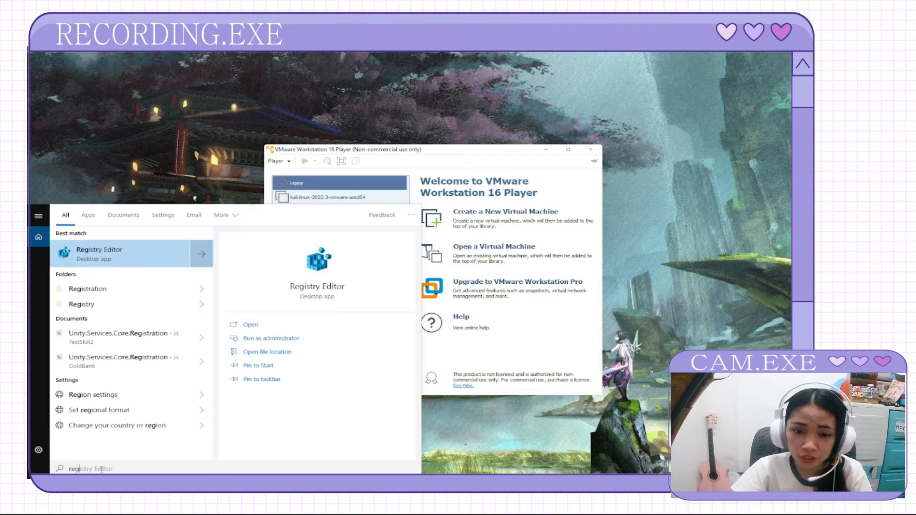
left_click(285, 339)
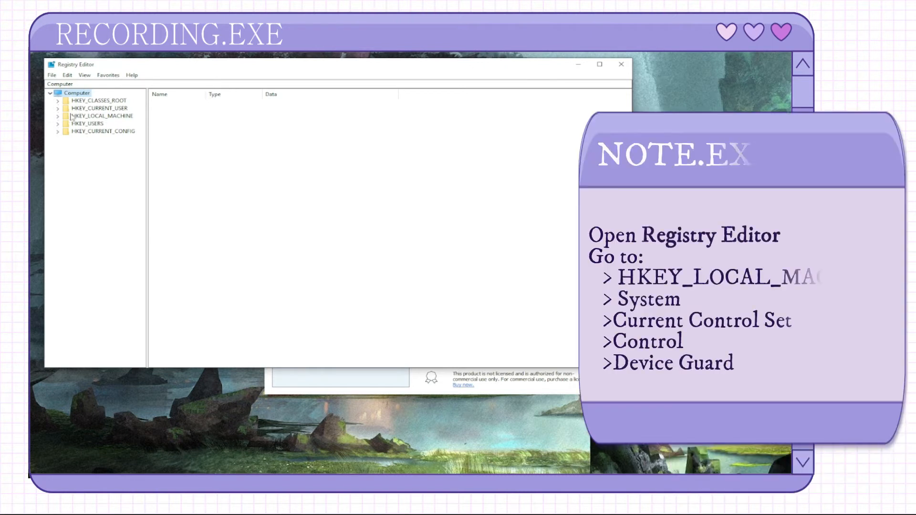
- Go to the registry key HKEY_LOCAL_MACHINE\SYSTEM\CurrentControlSet\Control\DeviceGuard
left_click(58, 116)
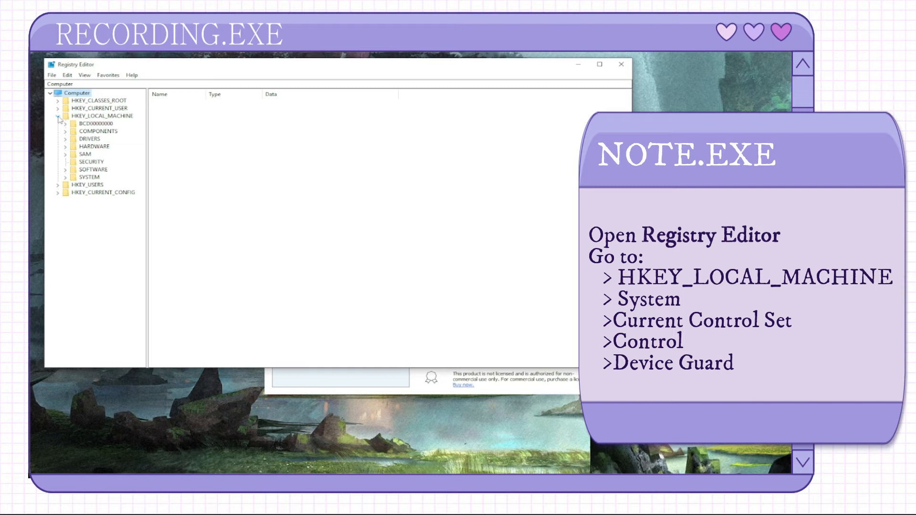
left_click(65, 177)
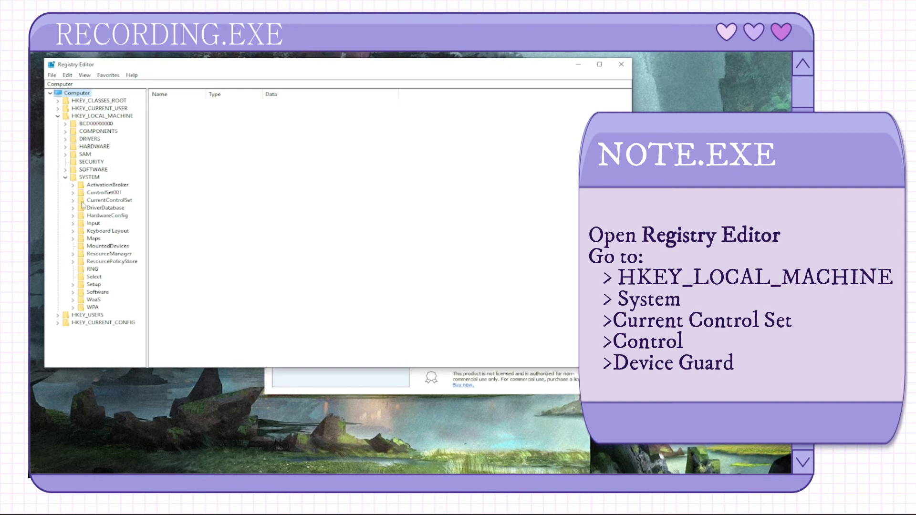
left_click(72, 201)
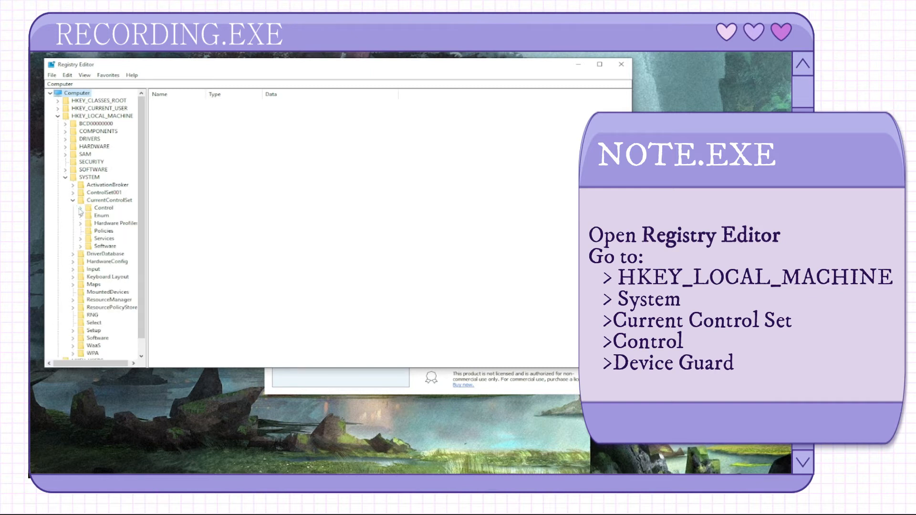
left_click(80, 209)
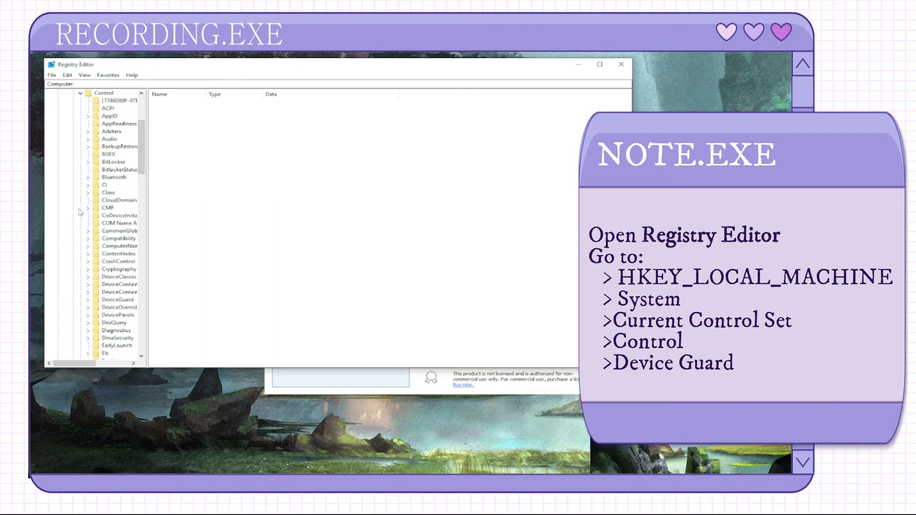
left_click_drag(147, 167, 176, 168)
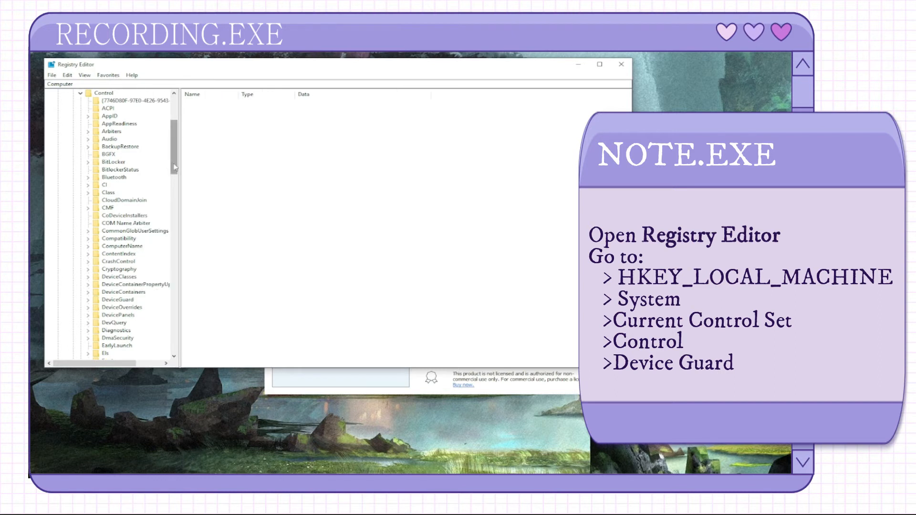
scroll(129, 241, "down", 3)
left_click(130, 240)
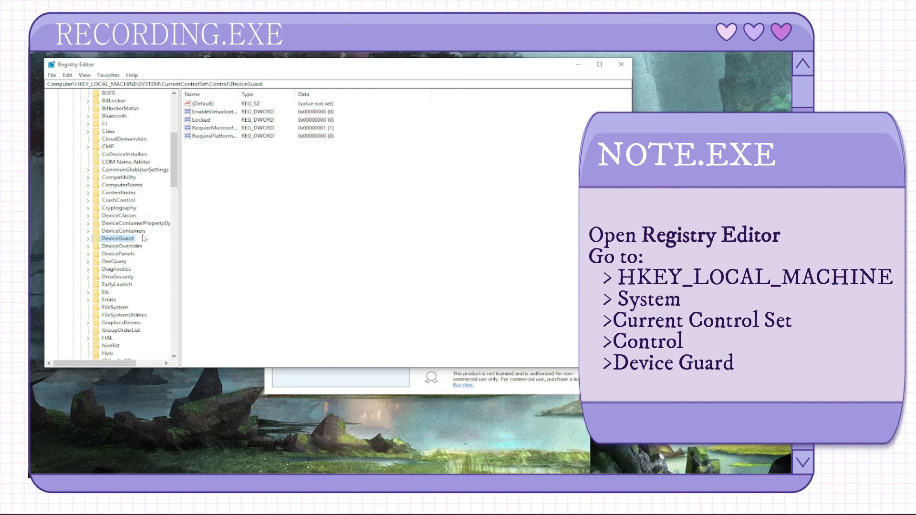
- Modify the EnableVirtualizationBasedSecurity DWORD in the DeviceGuard key with value data 0, widening the Name column to read it
left_click(217, 113)
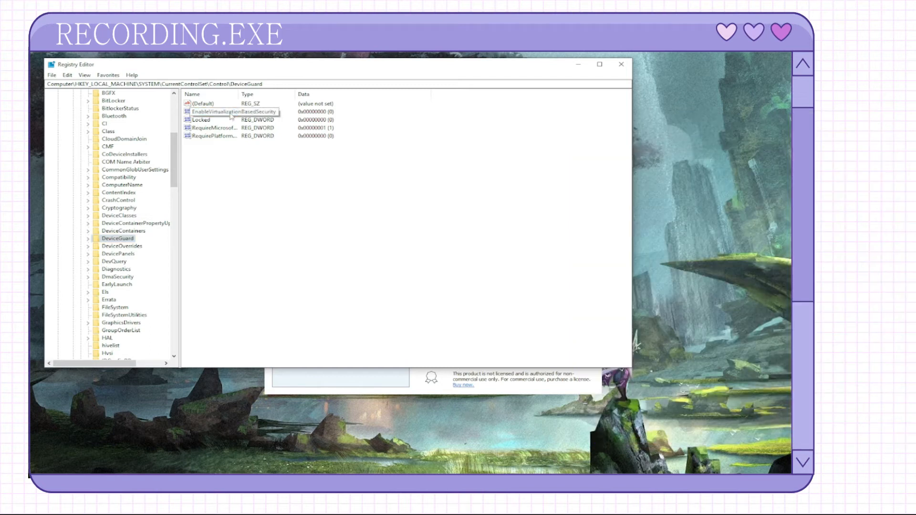
left_click_drag(239, 92, 287, 92)
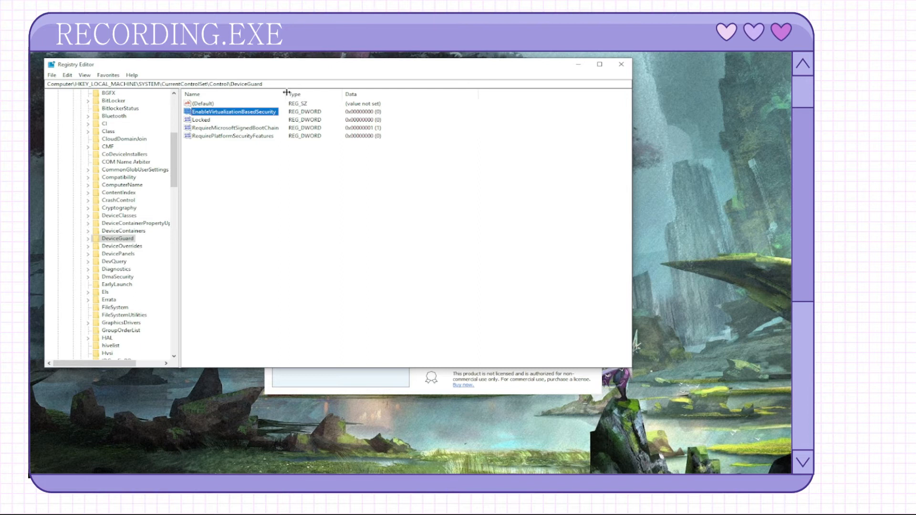
right_click(242, 115)
left_click(258, 118)
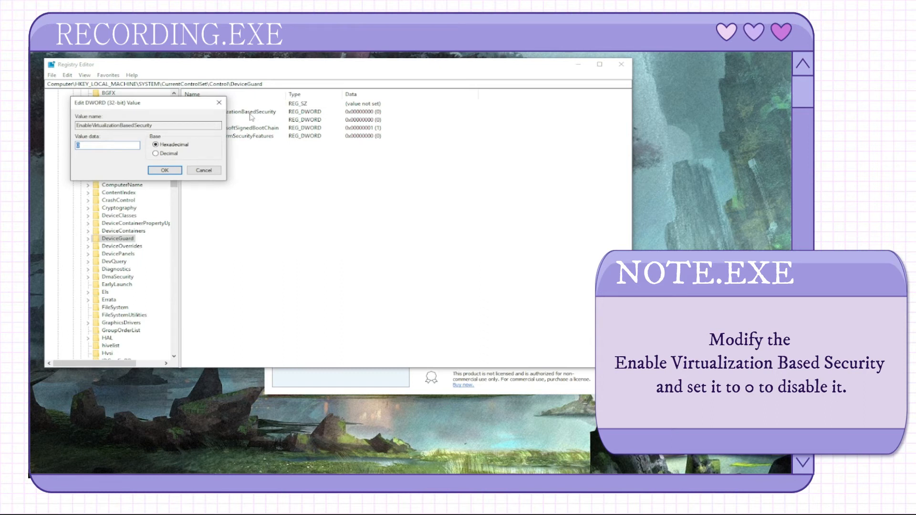
left_click(166, 171)
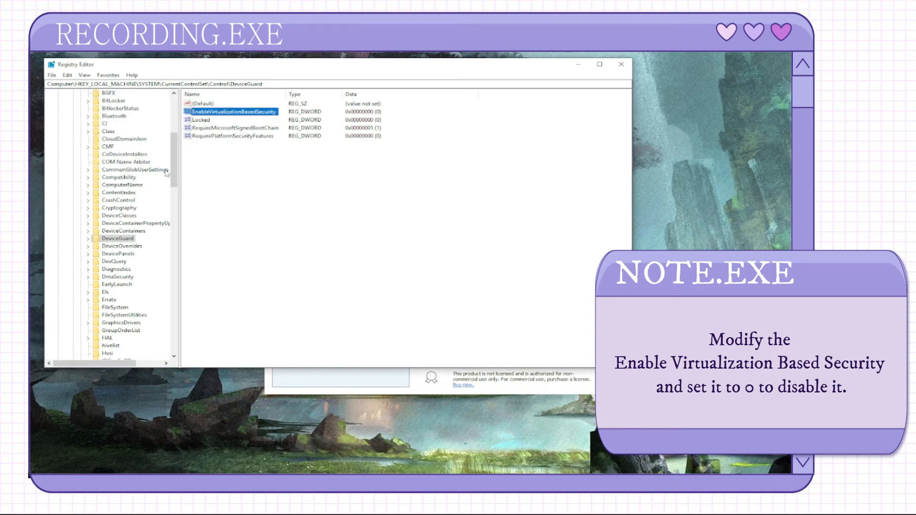
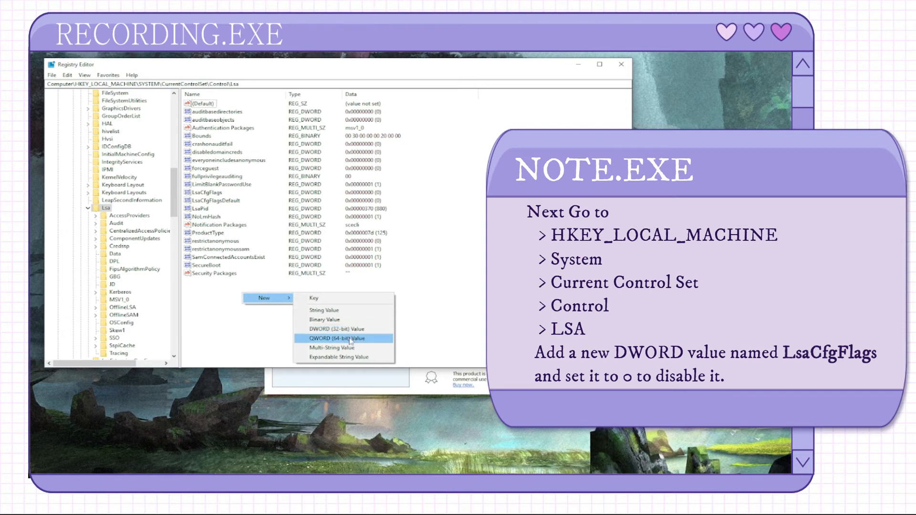
- Add a DWORD (32-bit) value named LsaCgFlags to the Control\Lsa key, confirm its data as 0, and close Registry Editor
left_click(354, 329)
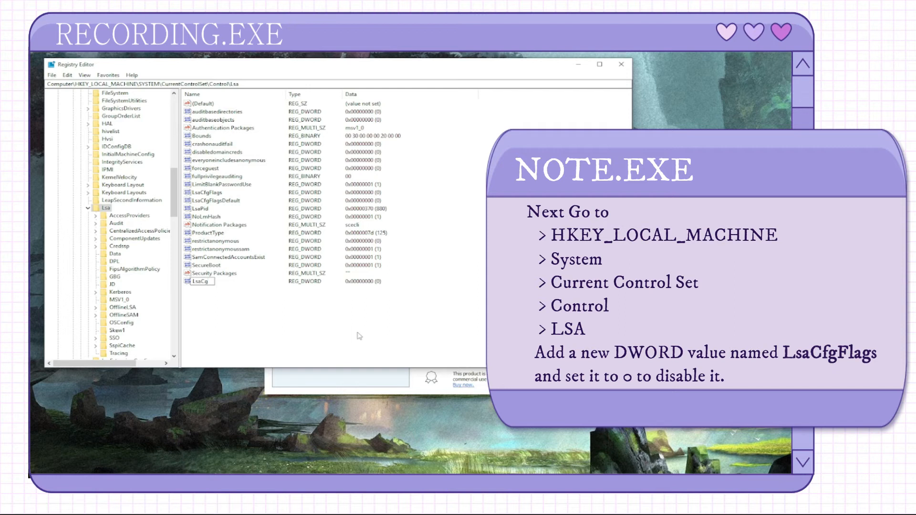
type("saCgFlags")
key("Return")
right_click(218, 286)
left_click(239, 290)
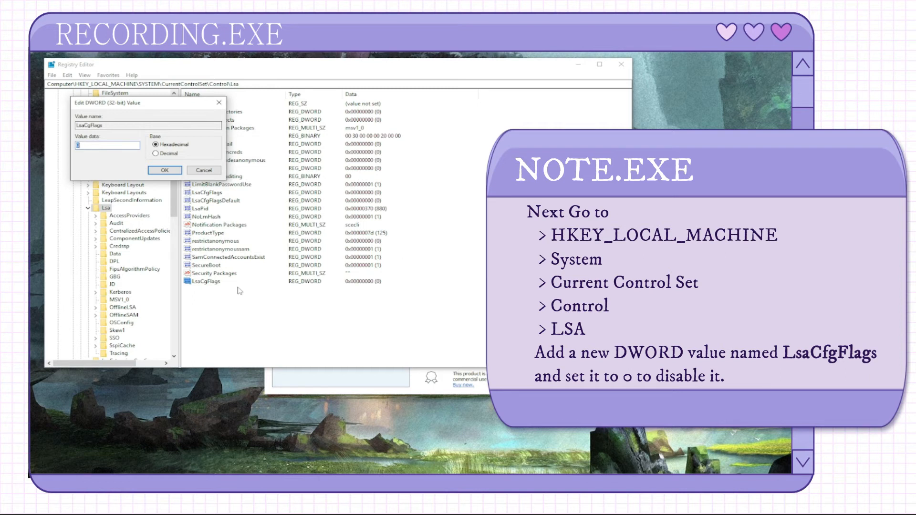
left_click(165, 171)
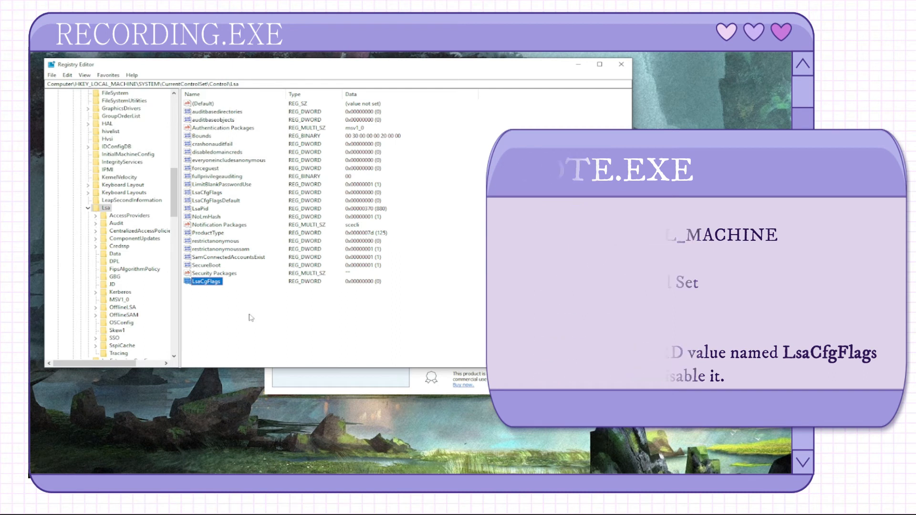
left_click(621, 65)
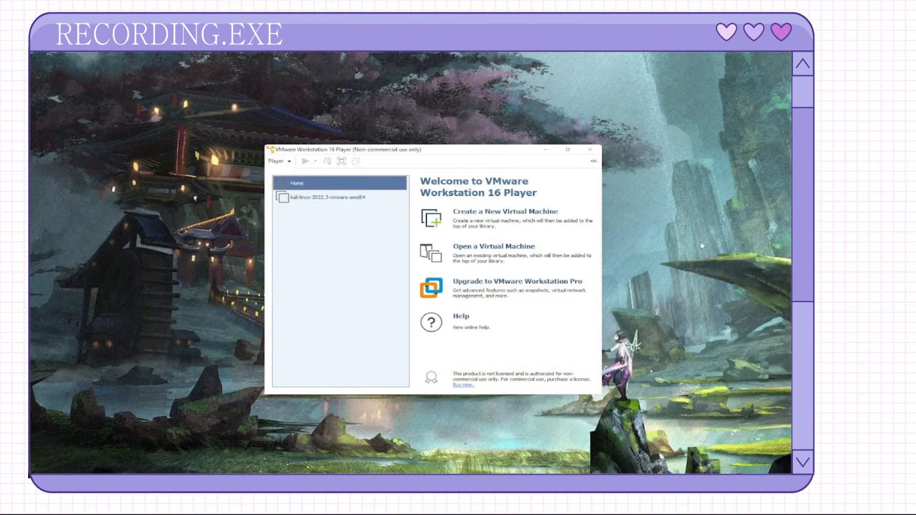
- Open Control Panel through Windows search and bring up Turn Windows features on or off from Programs and Features
left_click(119, 470)
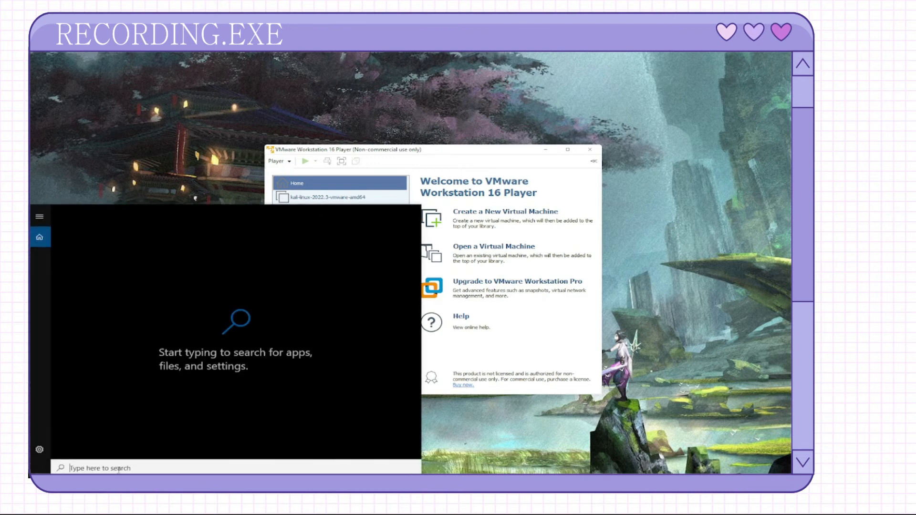
type("control")
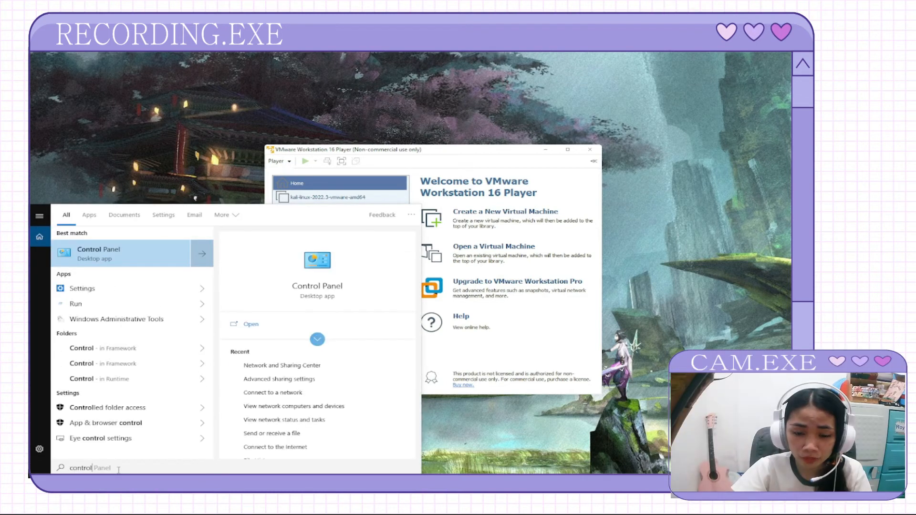
left_click(110, 253)
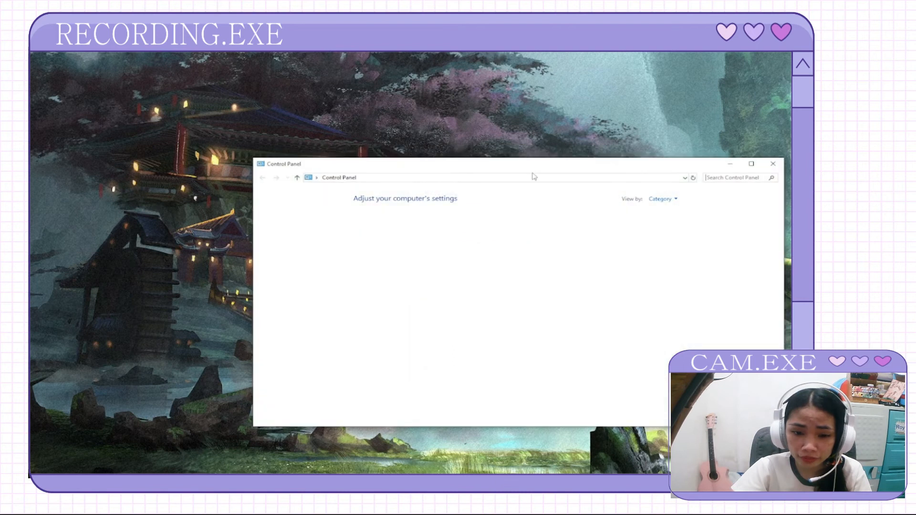
left_click_drag(635, 166, 615, 166)
left_click(378, 305)
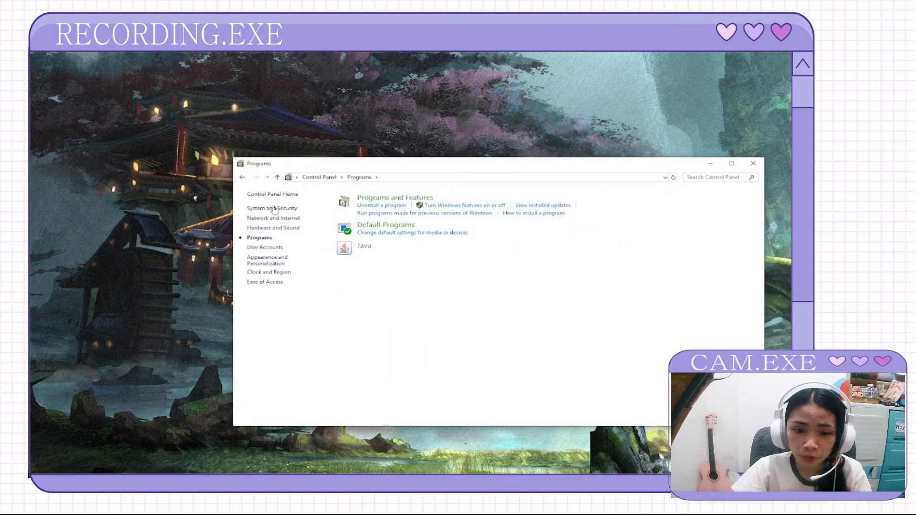
left_click(396, 198)
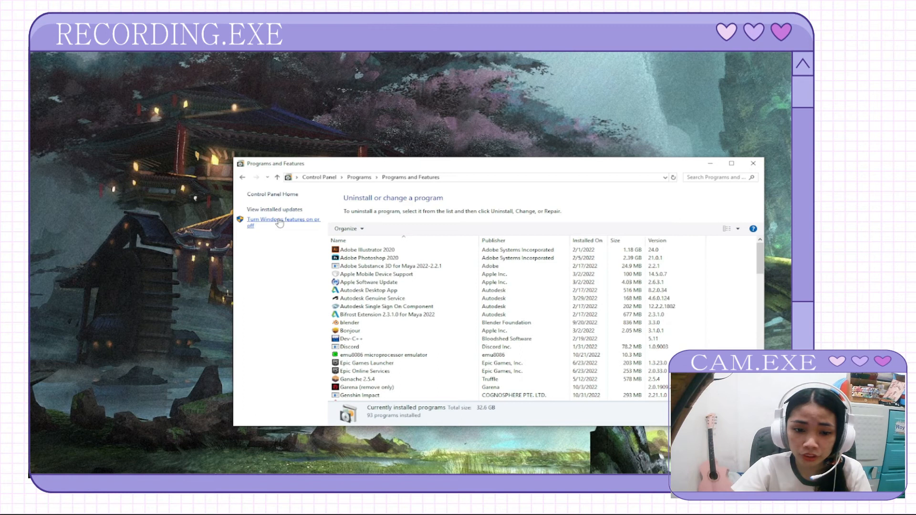
left_click(280, 221)
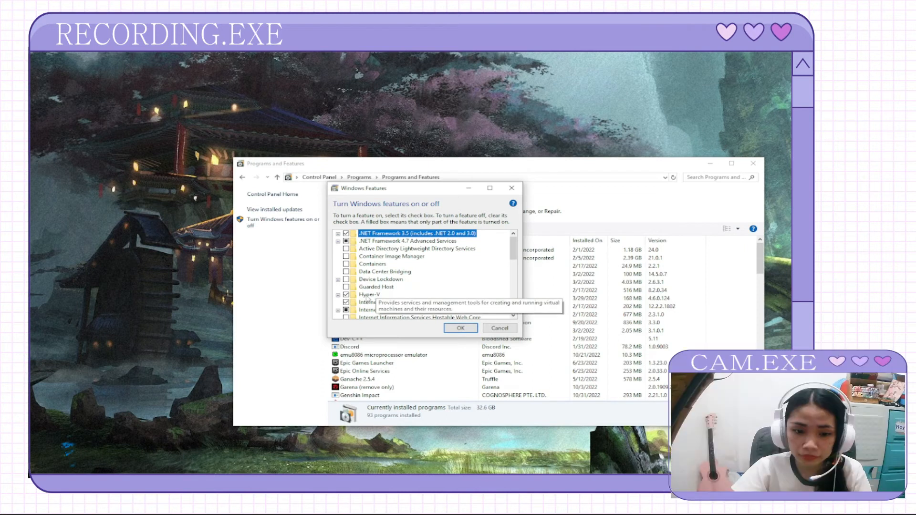
- Turn off the Hyper-V Windows feature, apply the change, and decline the immediate restart
left_click(371, 295)
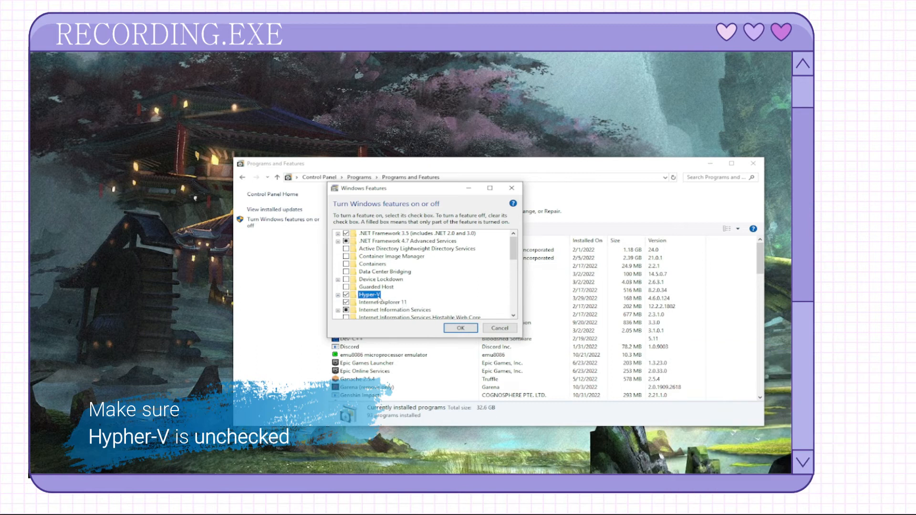
left_click(346, 295)
left_click(461, 329)
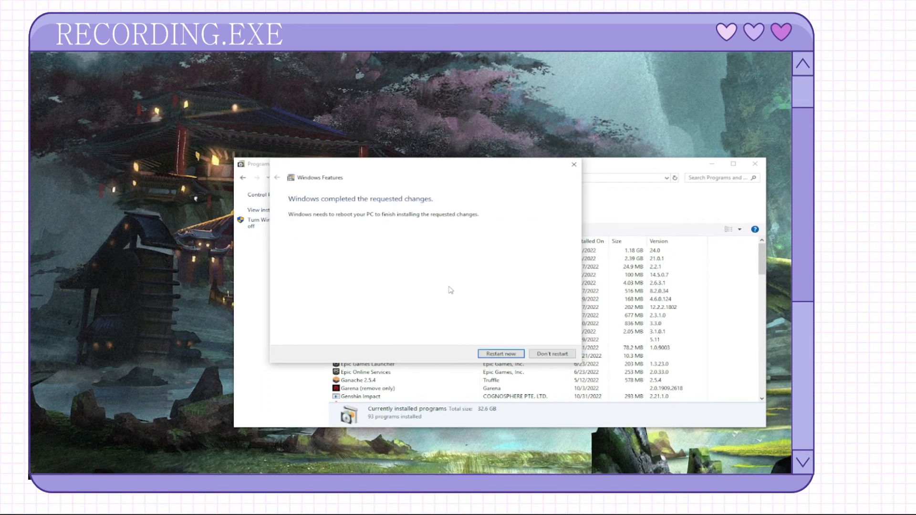
left_click(551, 354)
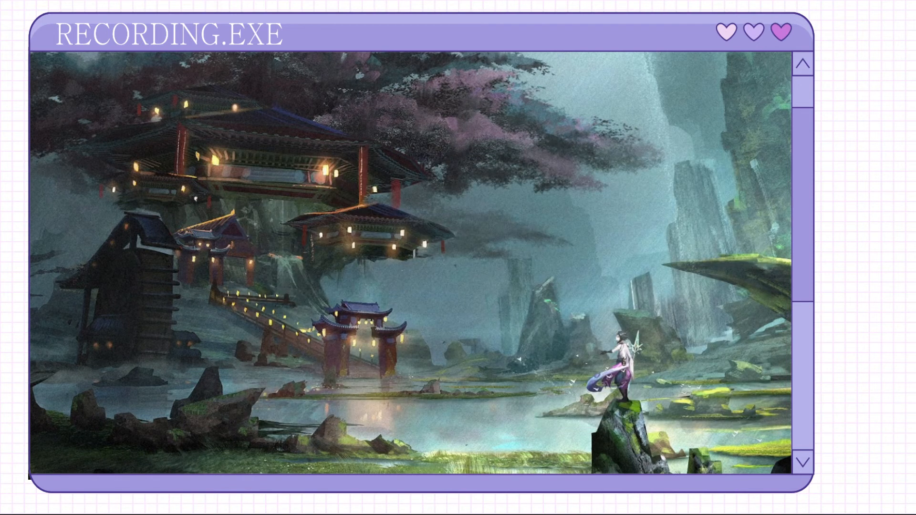
- Open Command Prompt as administrator, maximized, and run bcdedit /create {0cb3b571-2f2e-4343-a879-d86a476d7215} /d "DebugTool" /application osloader
left_click(128, 468)
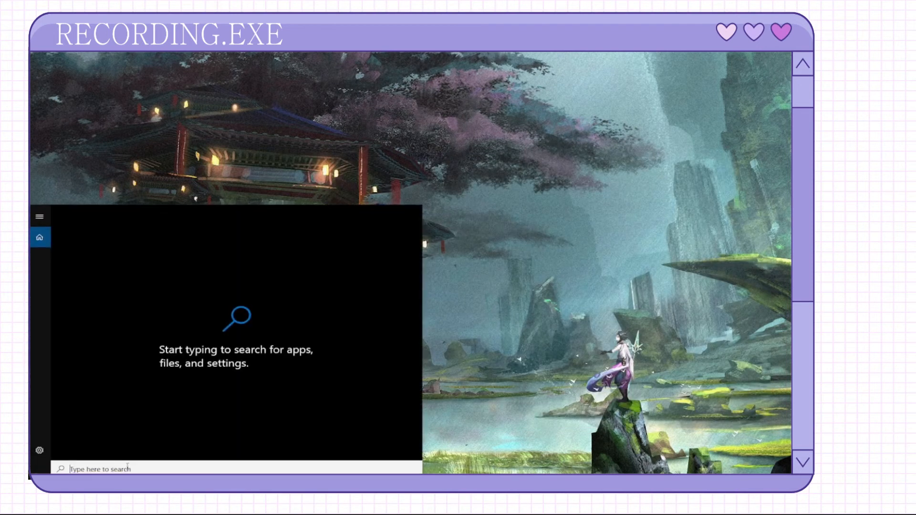
type("cmd")
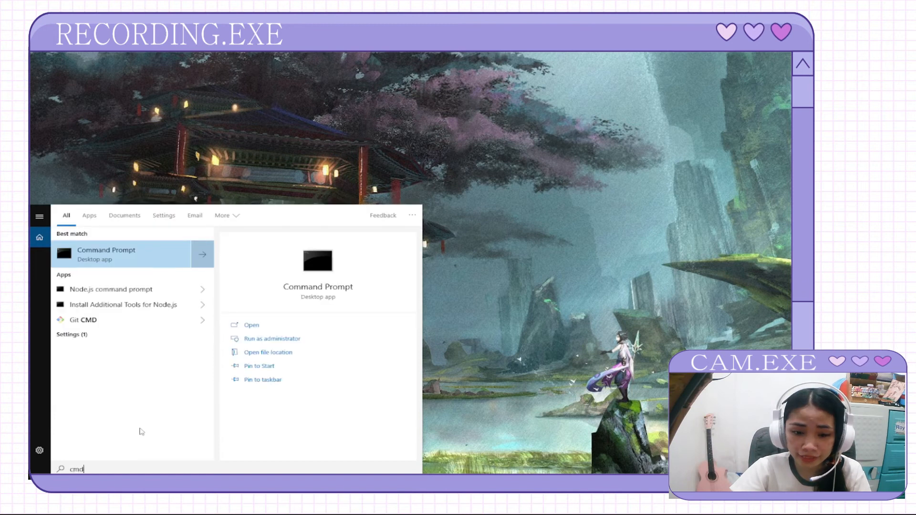
left_click(133, 256)
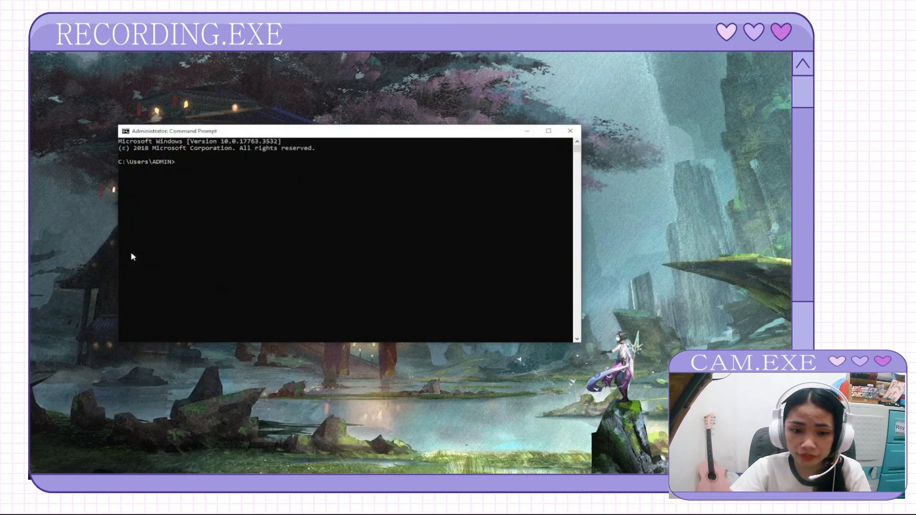
left_click(548, 131)
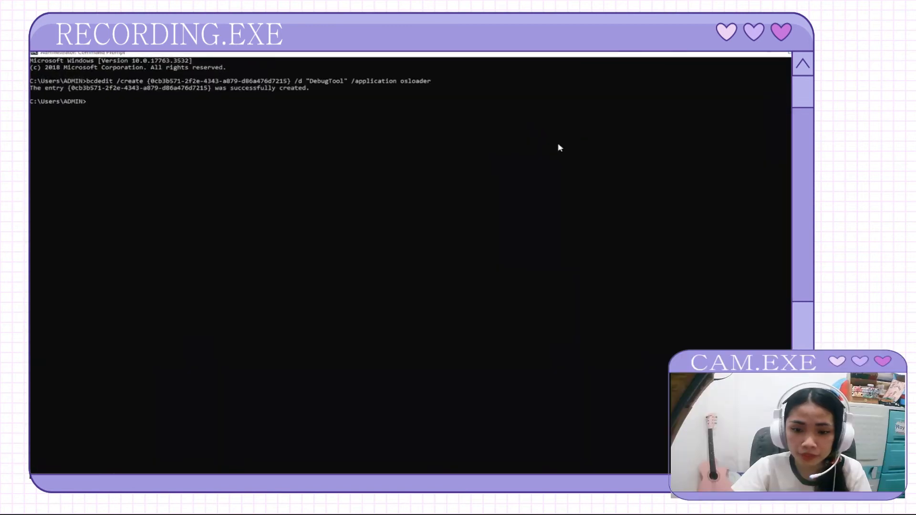
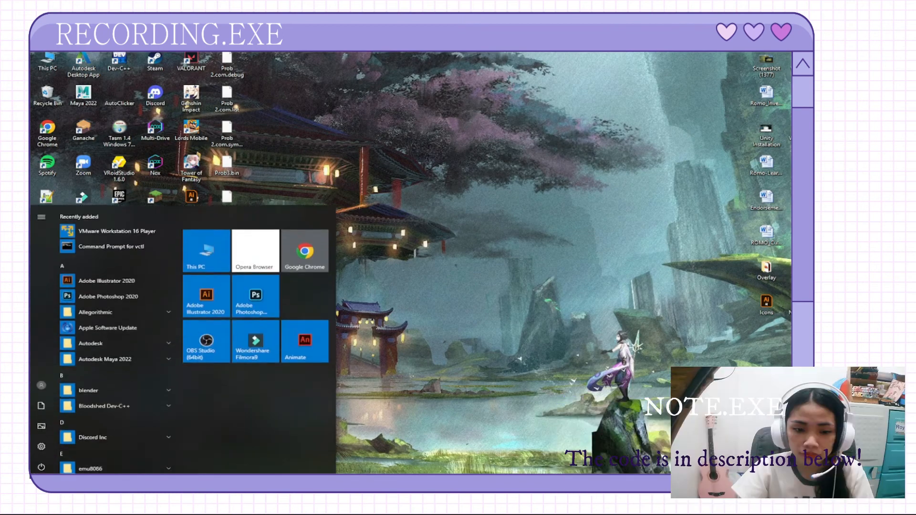
- Restart the computer and reopen VMware Workstation 16 Player, moving its window to the middle of the desktop
left_click(41, 467)
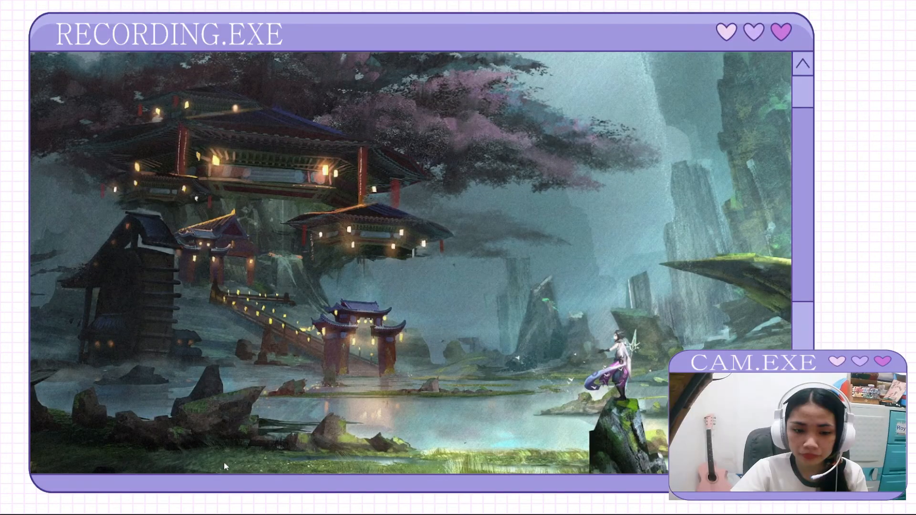
key("super")
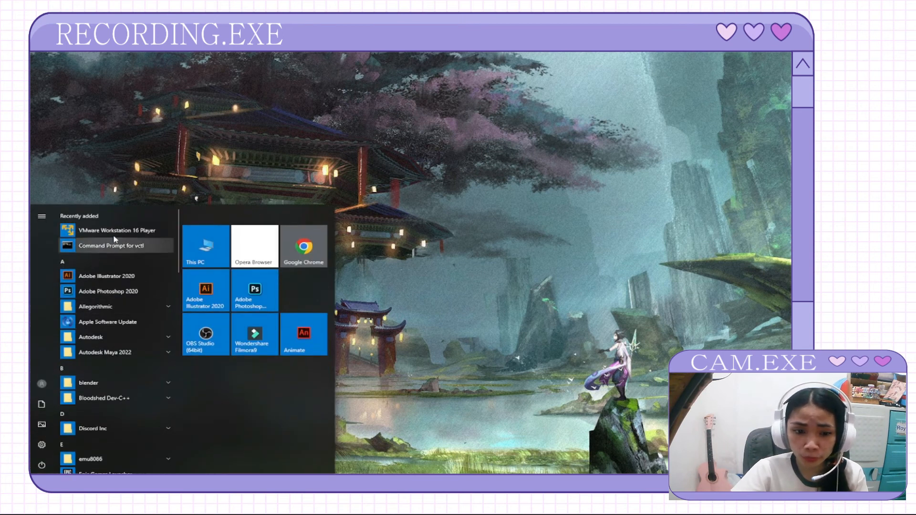
left_click(104, 231)
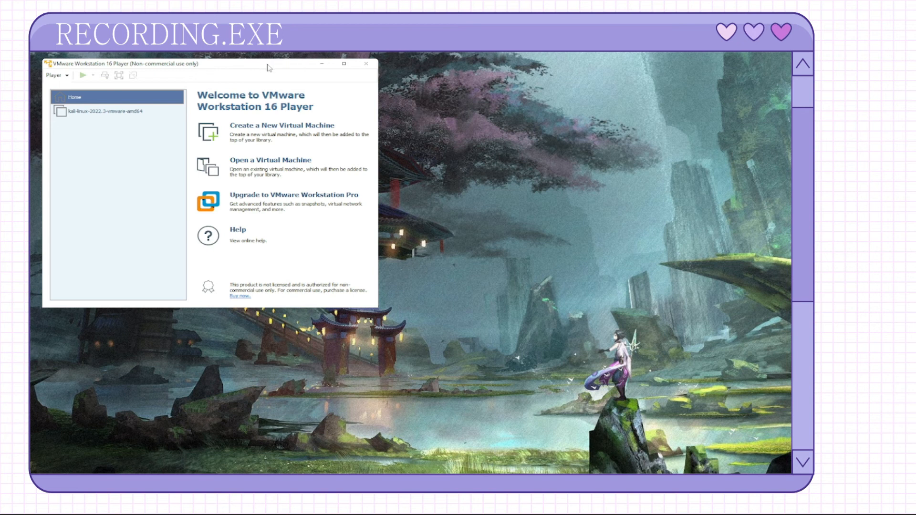
left_click_drag(269, 68, 507, 153)
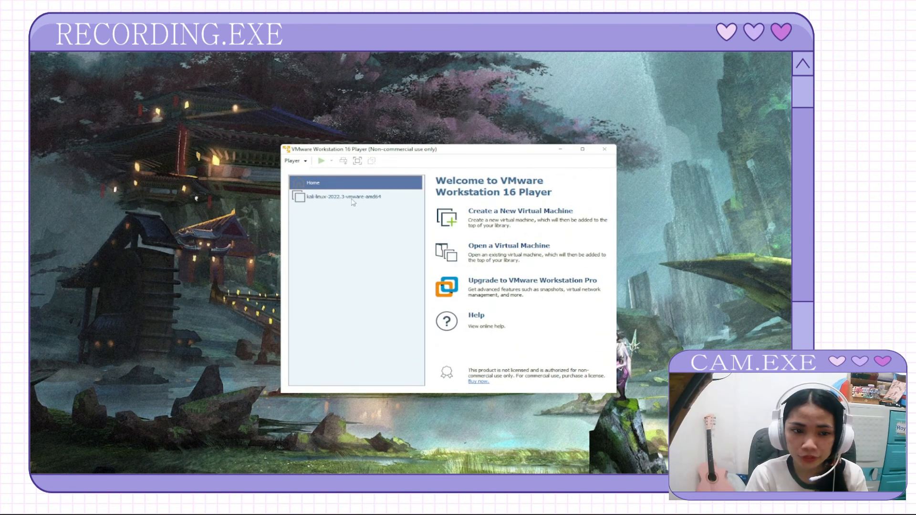
- Play the kali-linux-2022.3-vmware-amd64 virtual machine and log in to Kali with the username and account password
left_click(353, 197)
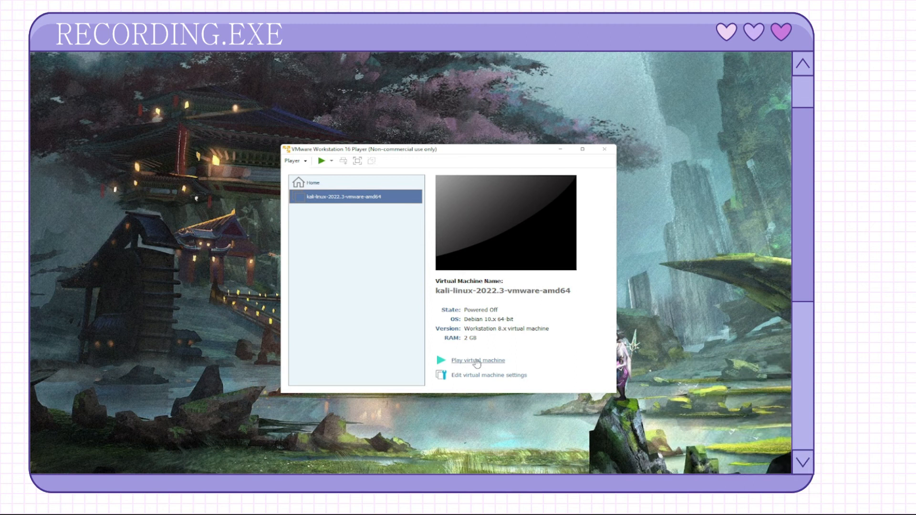
left_click(476, 362)
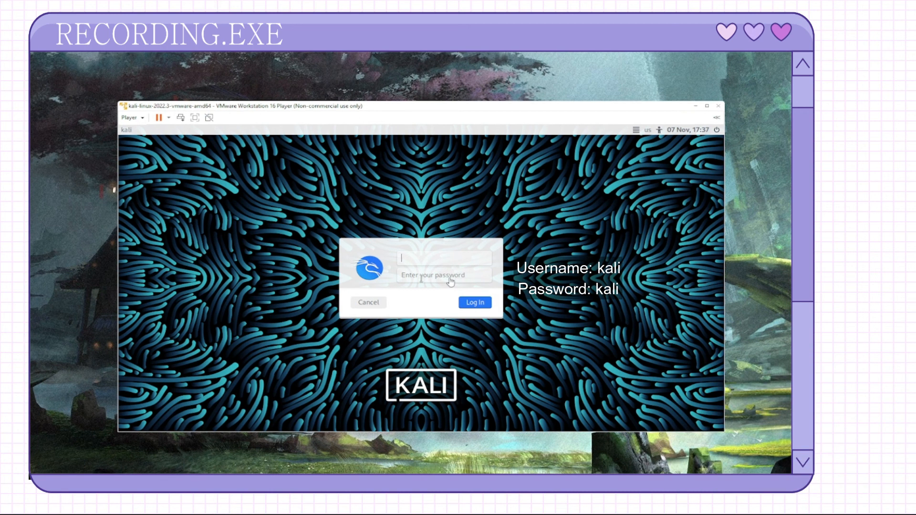
left_click(443, 259)
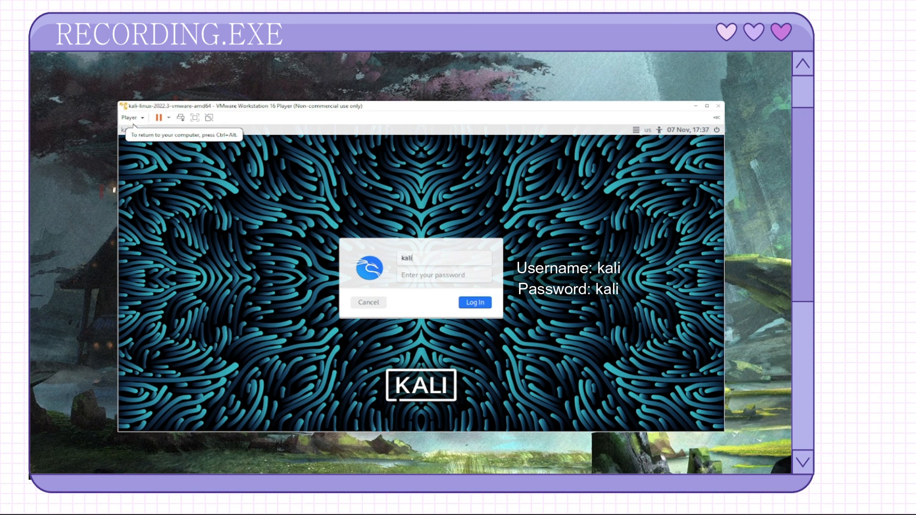
left_click(435, 277)
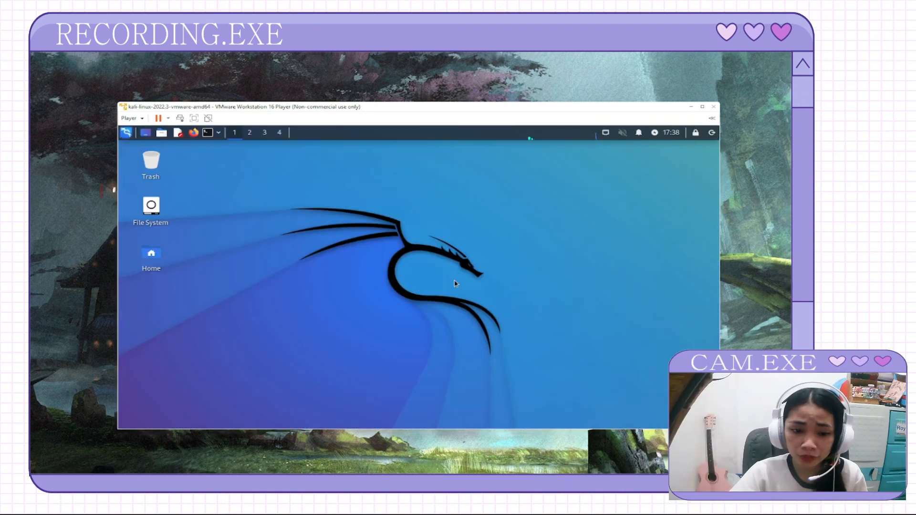
- Maximize the virtual machine window and view the Information Gathering category in Kali's applications menu
left_click(702, 108)
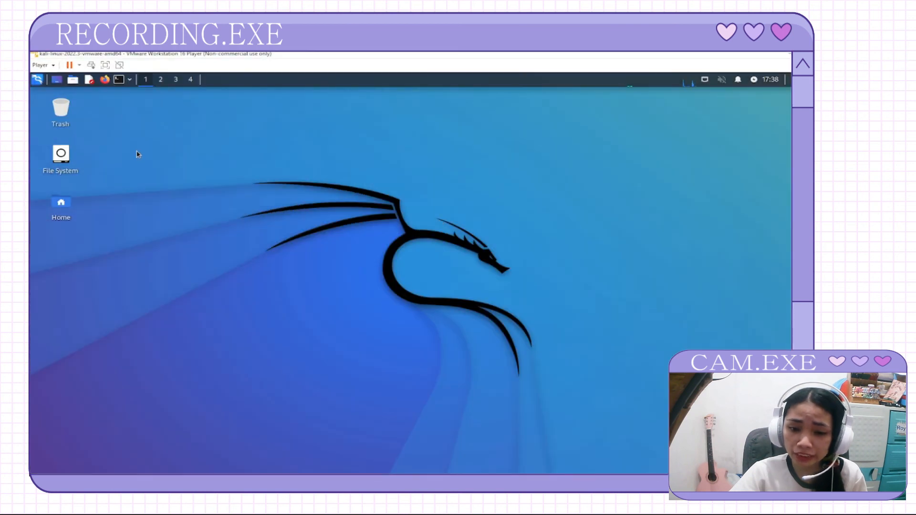
left_click(37, 79)
mouse_move(89, 169)
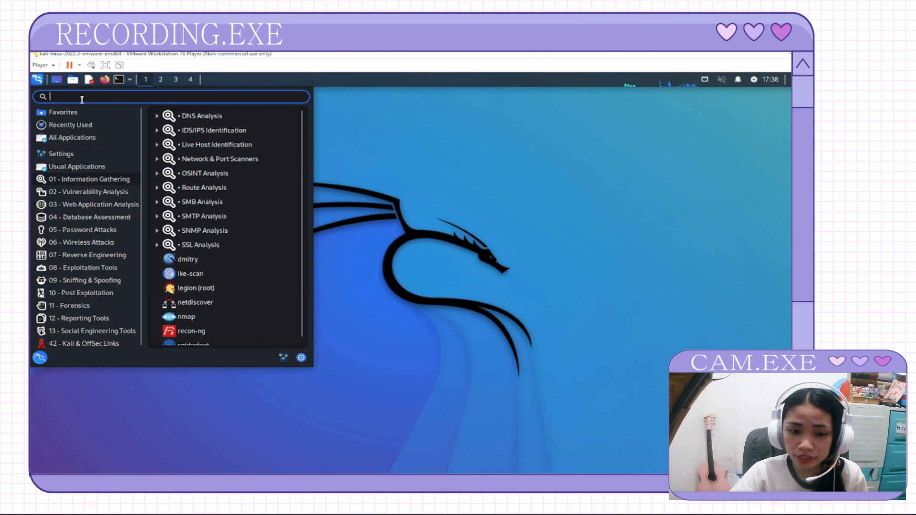
- Open Firefox in the Kali virtual machine and go to facebook.com from the address suggestions
left_click(105, 80)
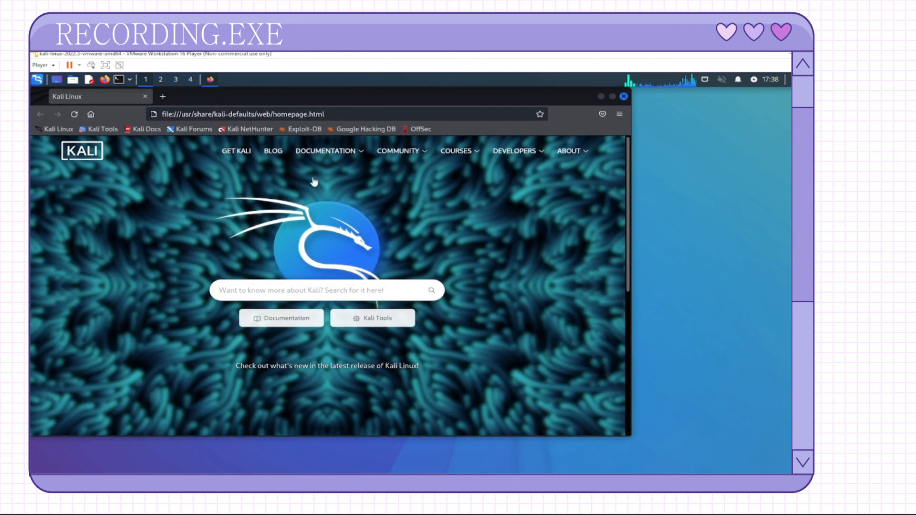
key("ctrl+l")
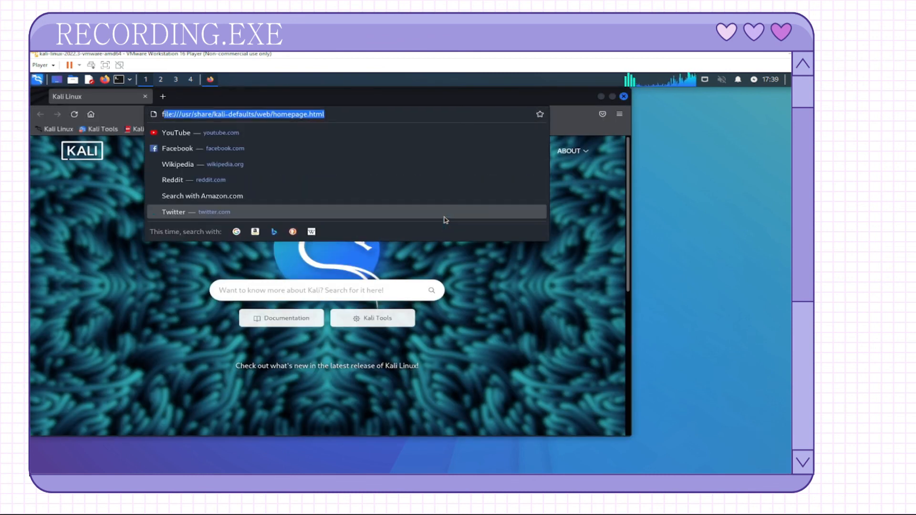
left_click(168, 152)
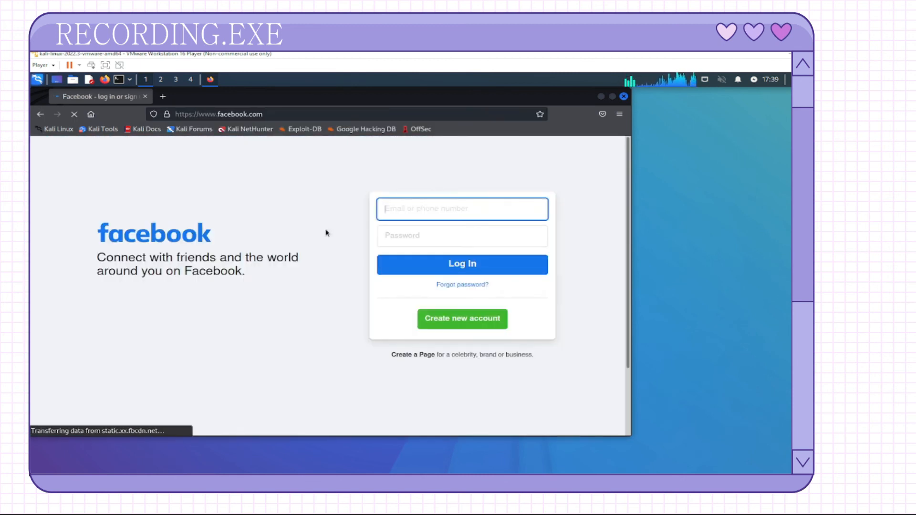